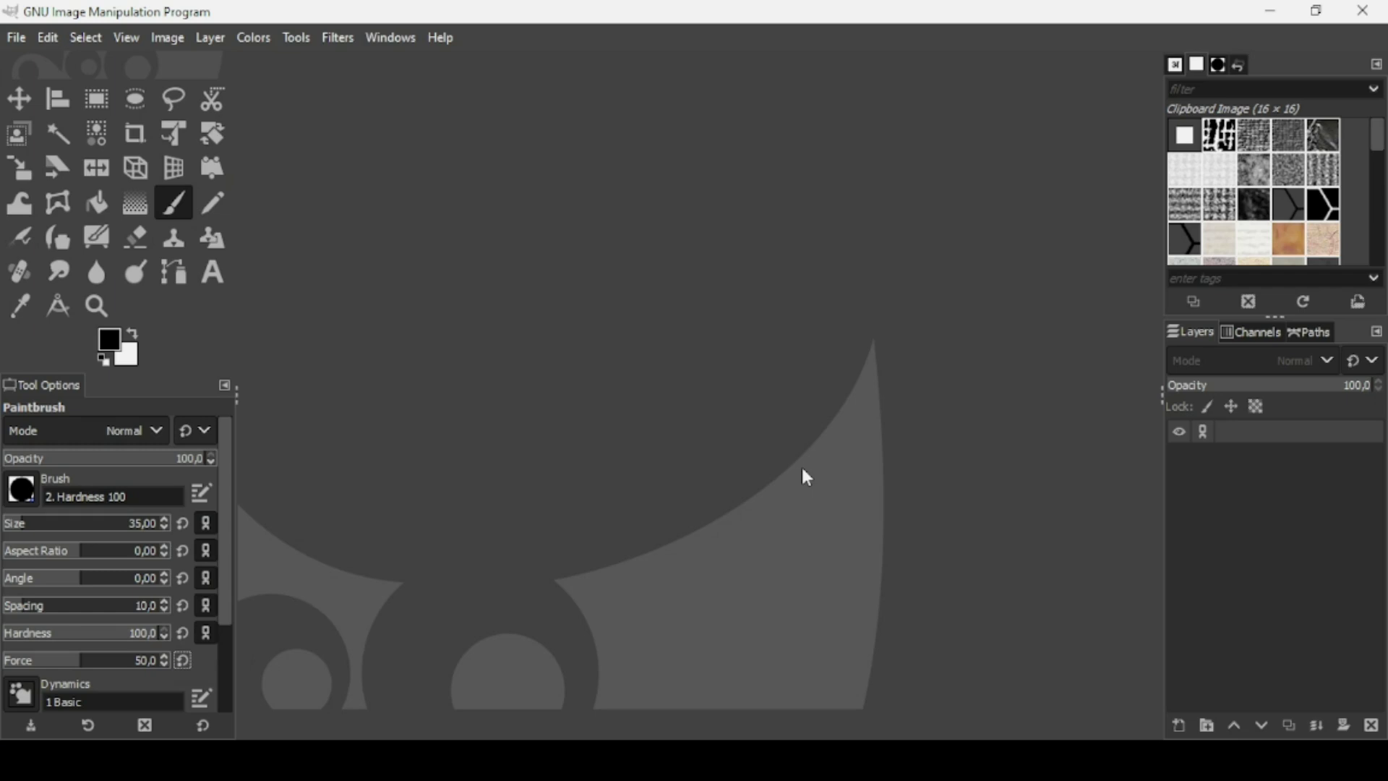
# Step: Create a new 1920 × 1080 px image with the default settings
pyautogui.click(8, 39)
pyautogui.click(20, 67)
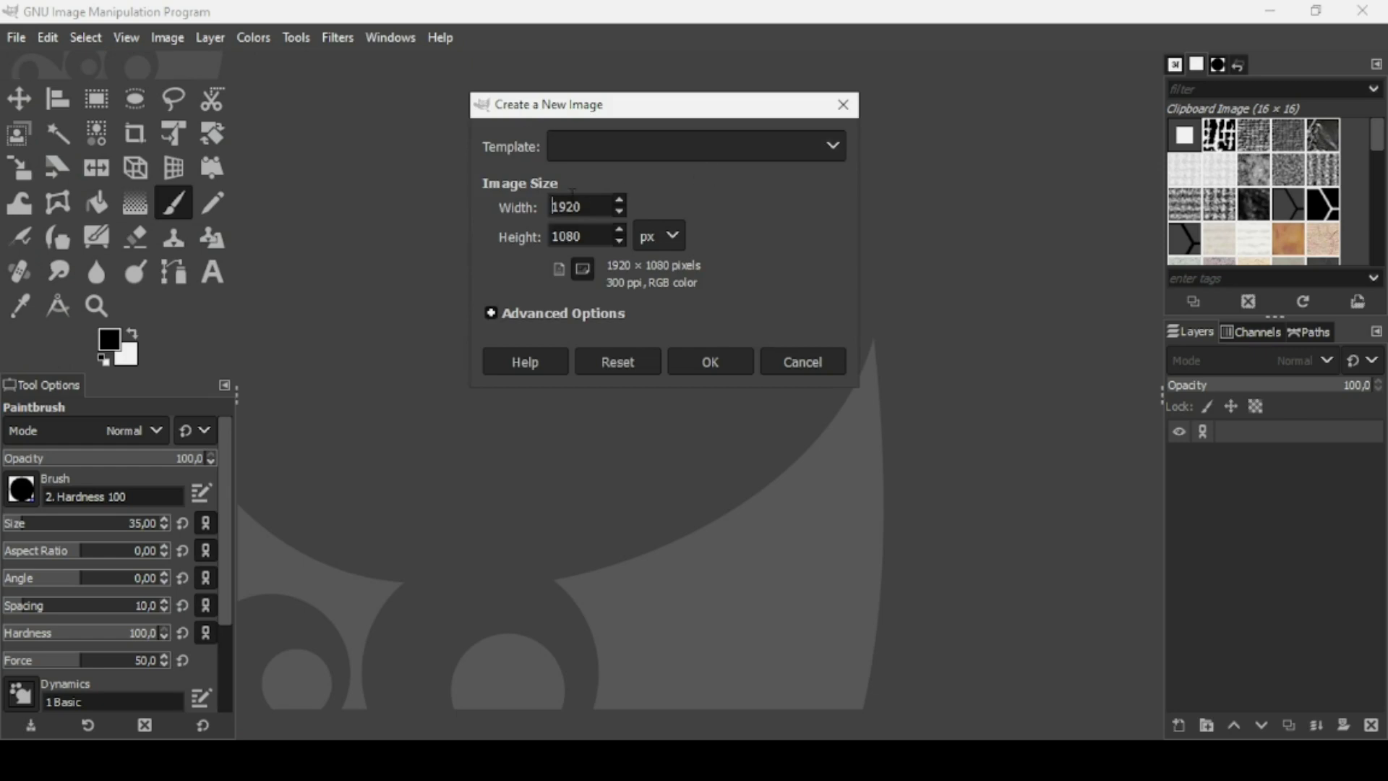
pyautogui.click(718, 359)
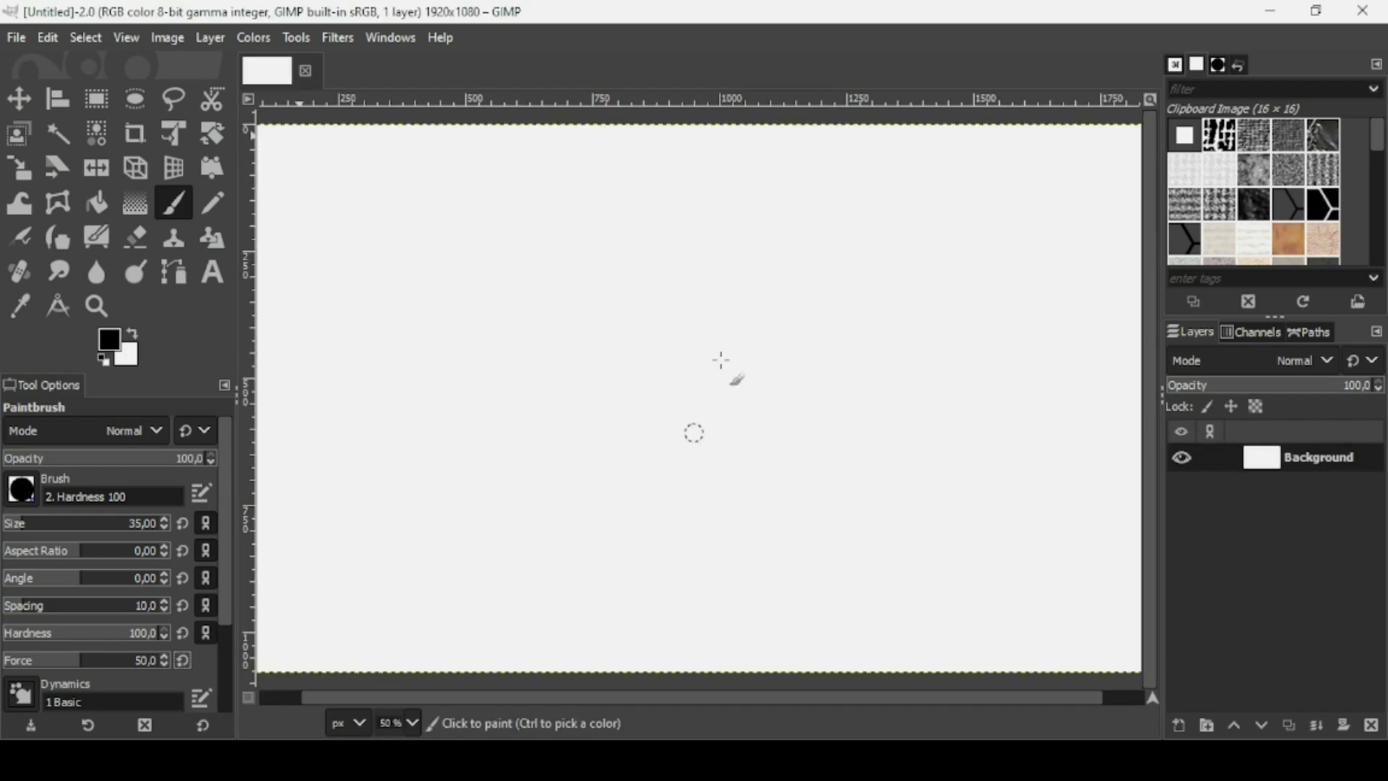
# Step: Set the background colour to red (e23838) and fill the whole canvas with it
pyautogui.press('-')
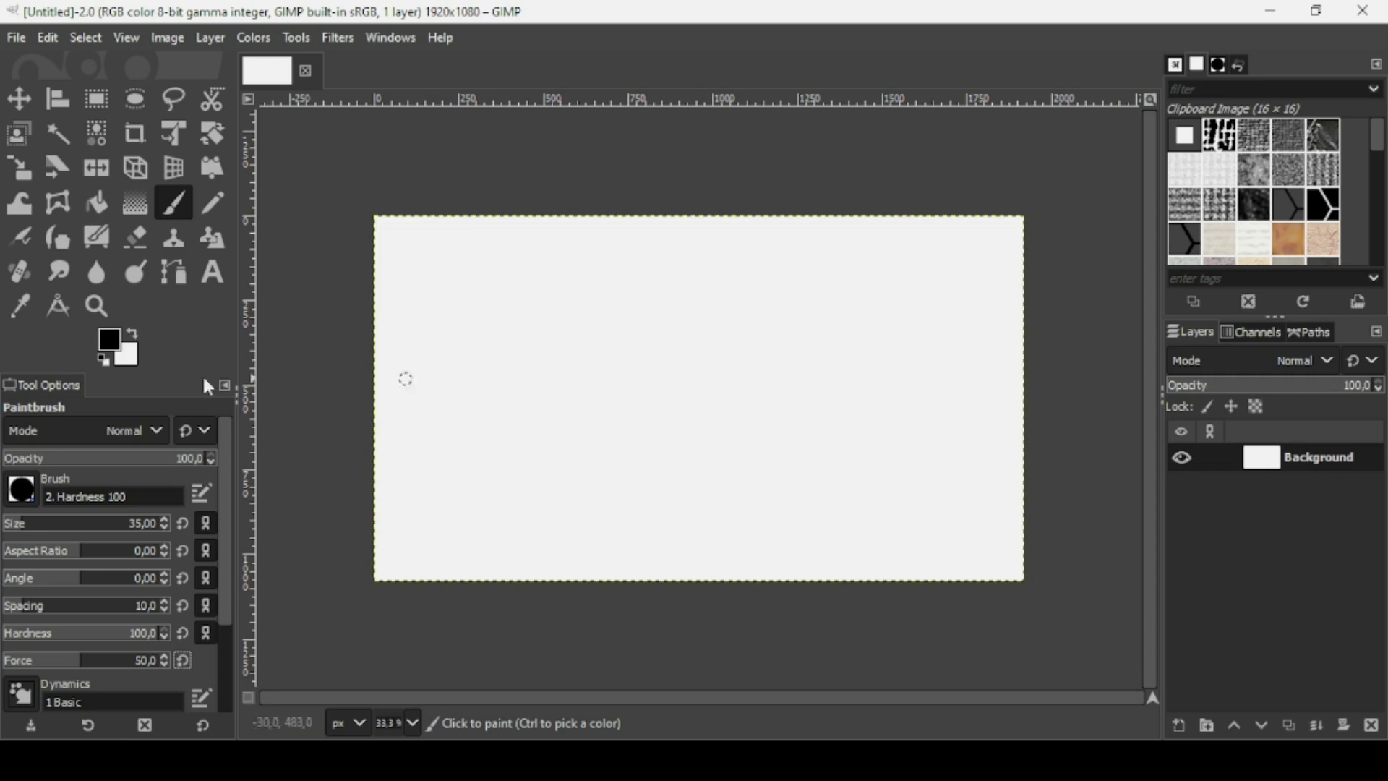
pyautogui.click(134, 365)
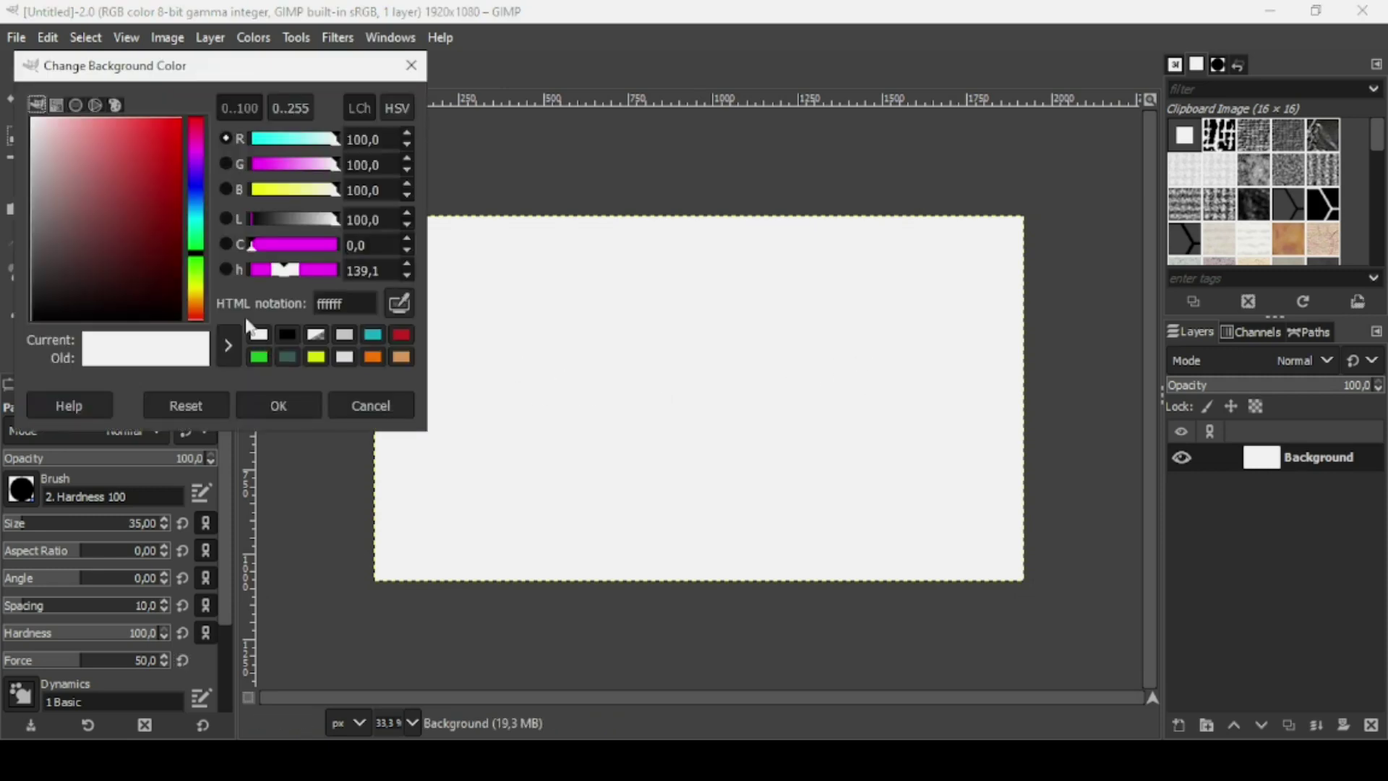
pyautogui.click(126, 150)
pyautogui.moveTo(121, 147)
pyautogui.mouseDown()
pyautogui.moveTo(141, 152)
pyautogui.moveTo(144, 139)
pyautogui.mouseUp()
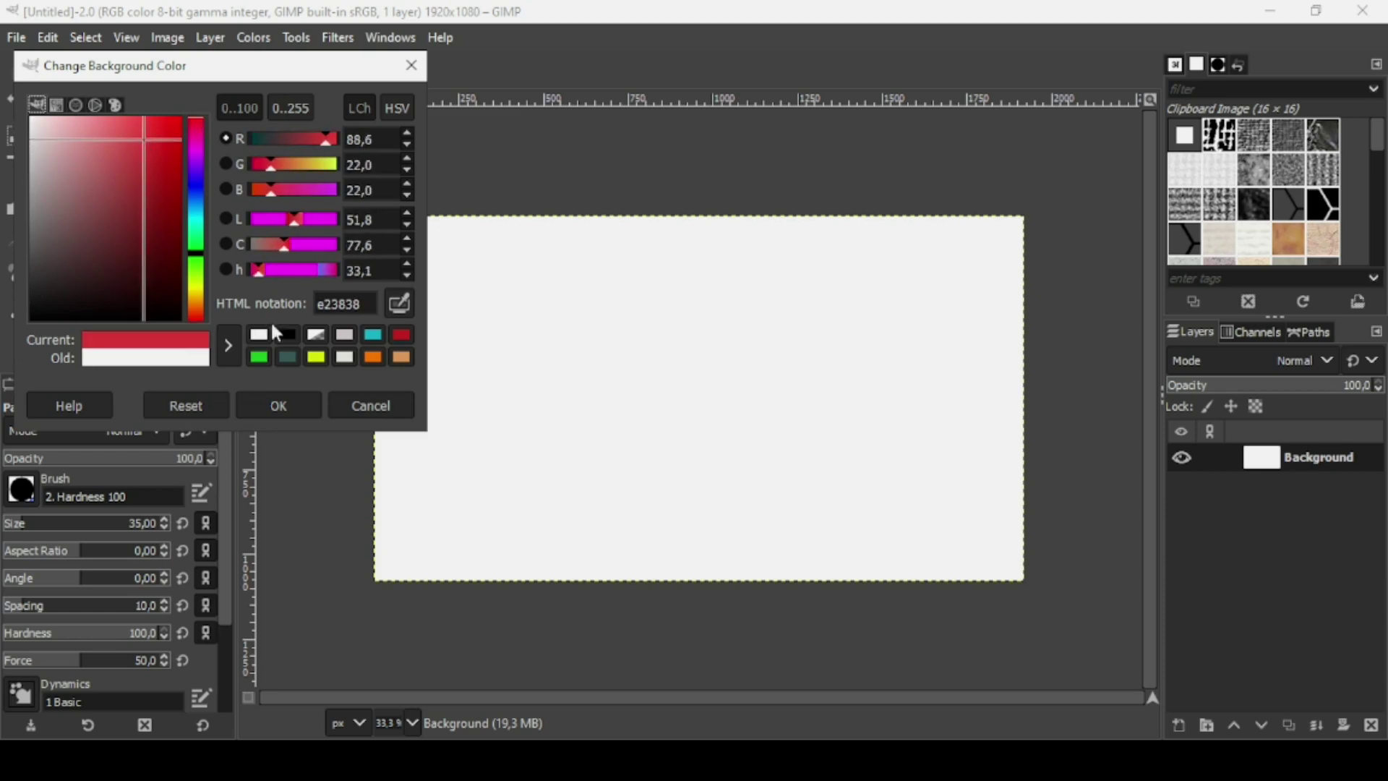
pyautogui.click(293, 406)
pyautogui.moveTo(129, 349); pyautogui.dragTo(533, 412)
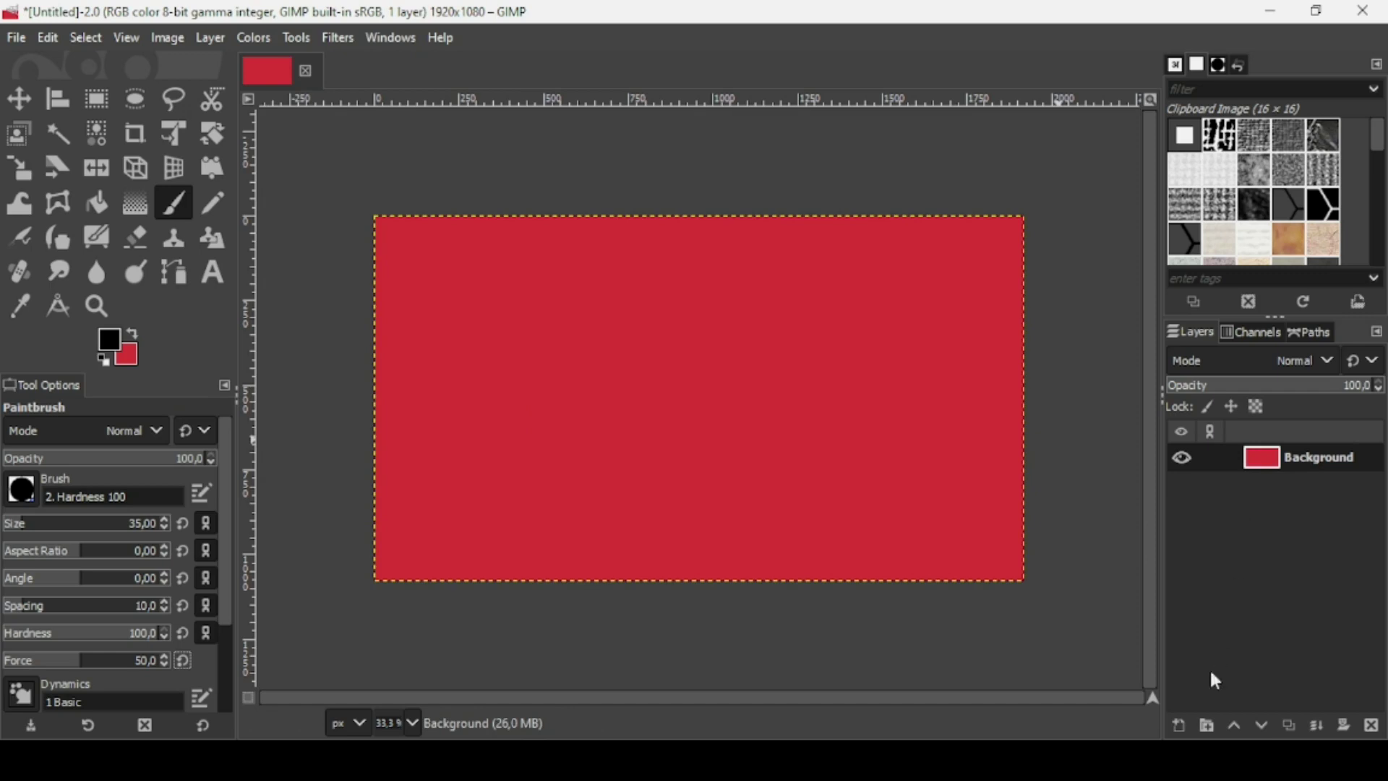
# Step: Add a transparent layer above the Background and make white the foreground colour
pyautogui.click(1180, 725)
pyautogui.click(1247, 700)
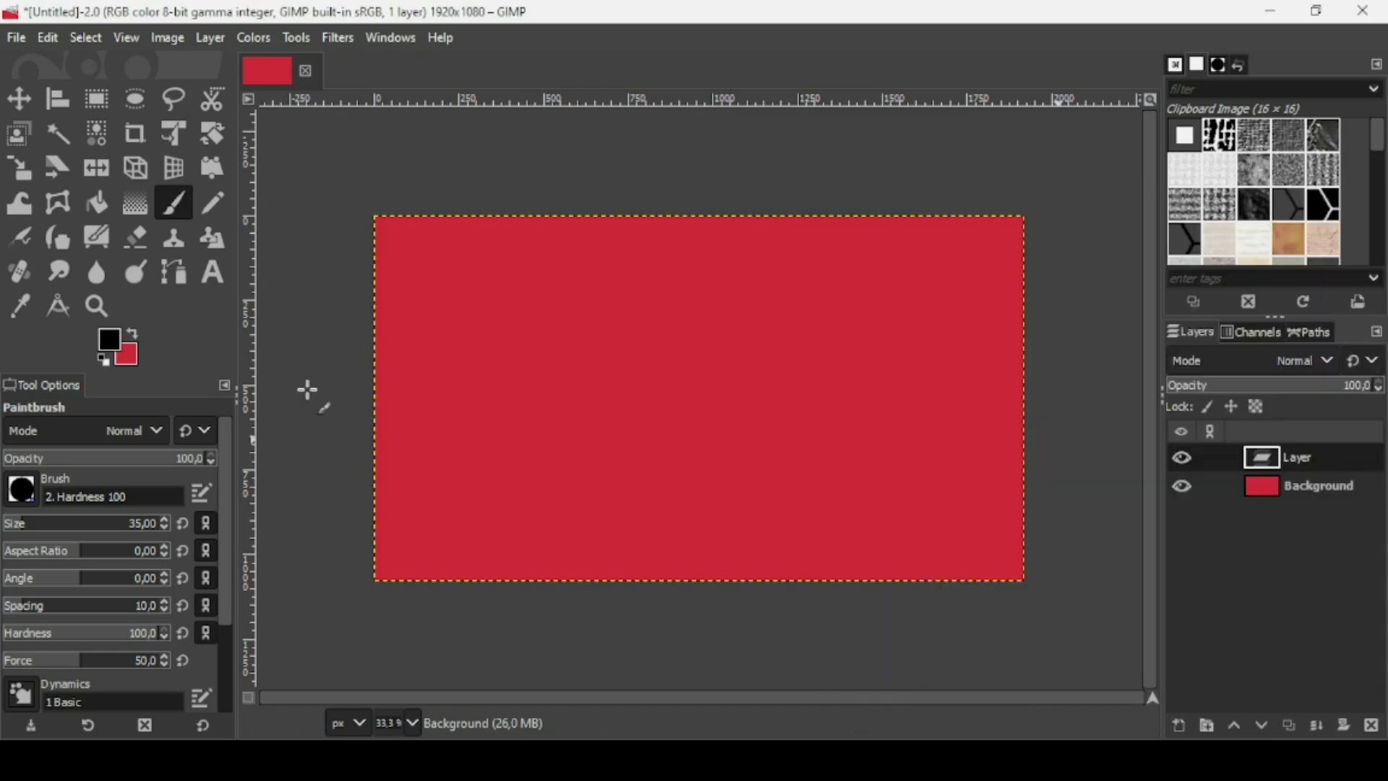
pyautogui.click(107, 358)
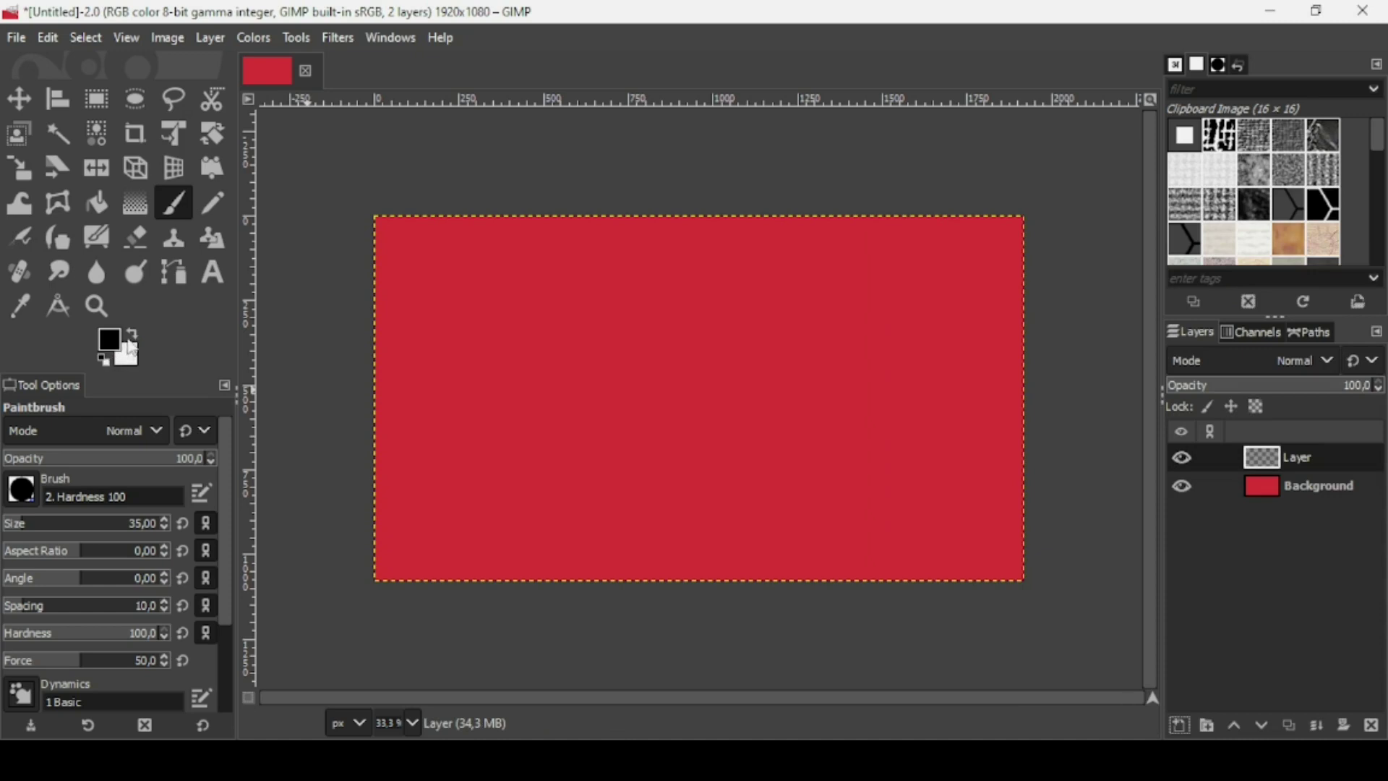
pyautogui.click(131, 333)
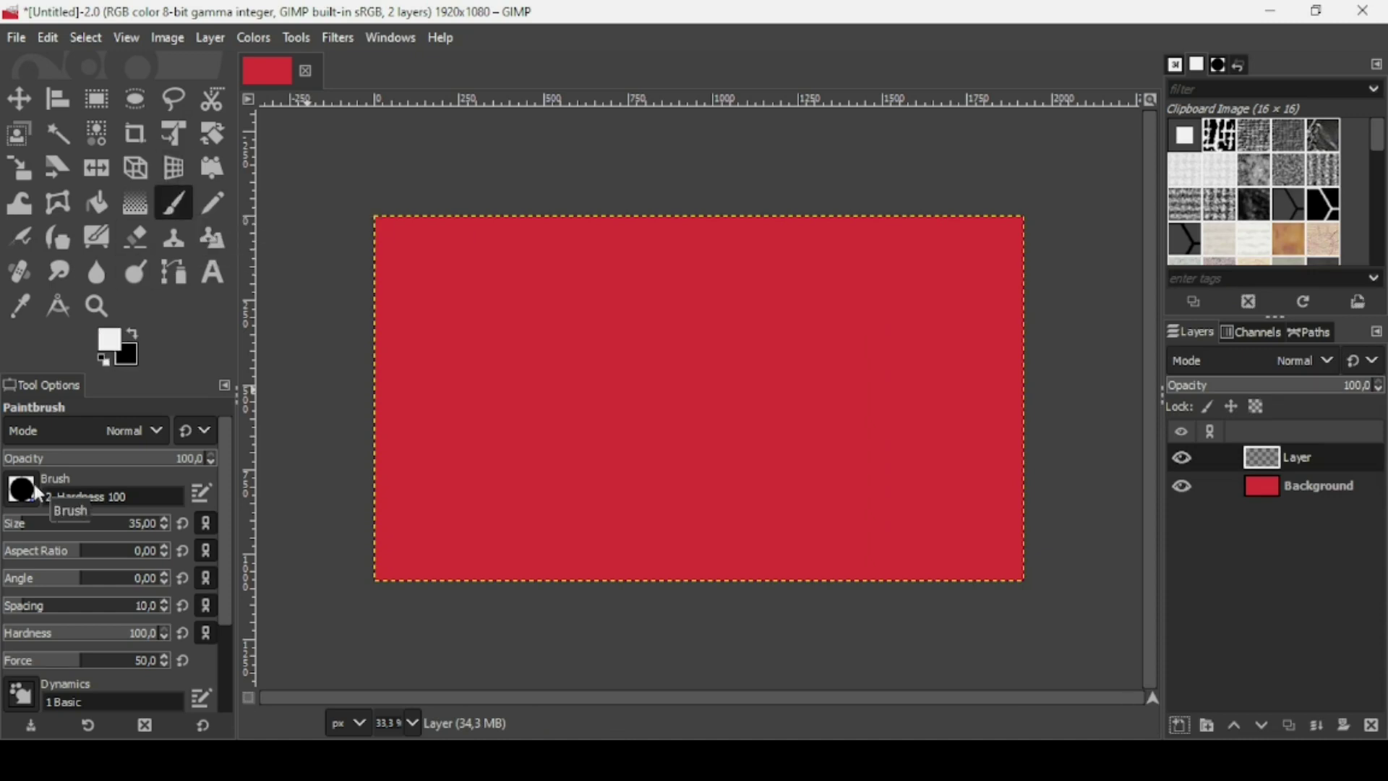
# Step: Set the Paintbrush force to 100, then paint and undo a test stroke
pyautogui.click(133, 661)
pyautogui.moveTo(133, 662); pyautogui.dragTo(180, 654)
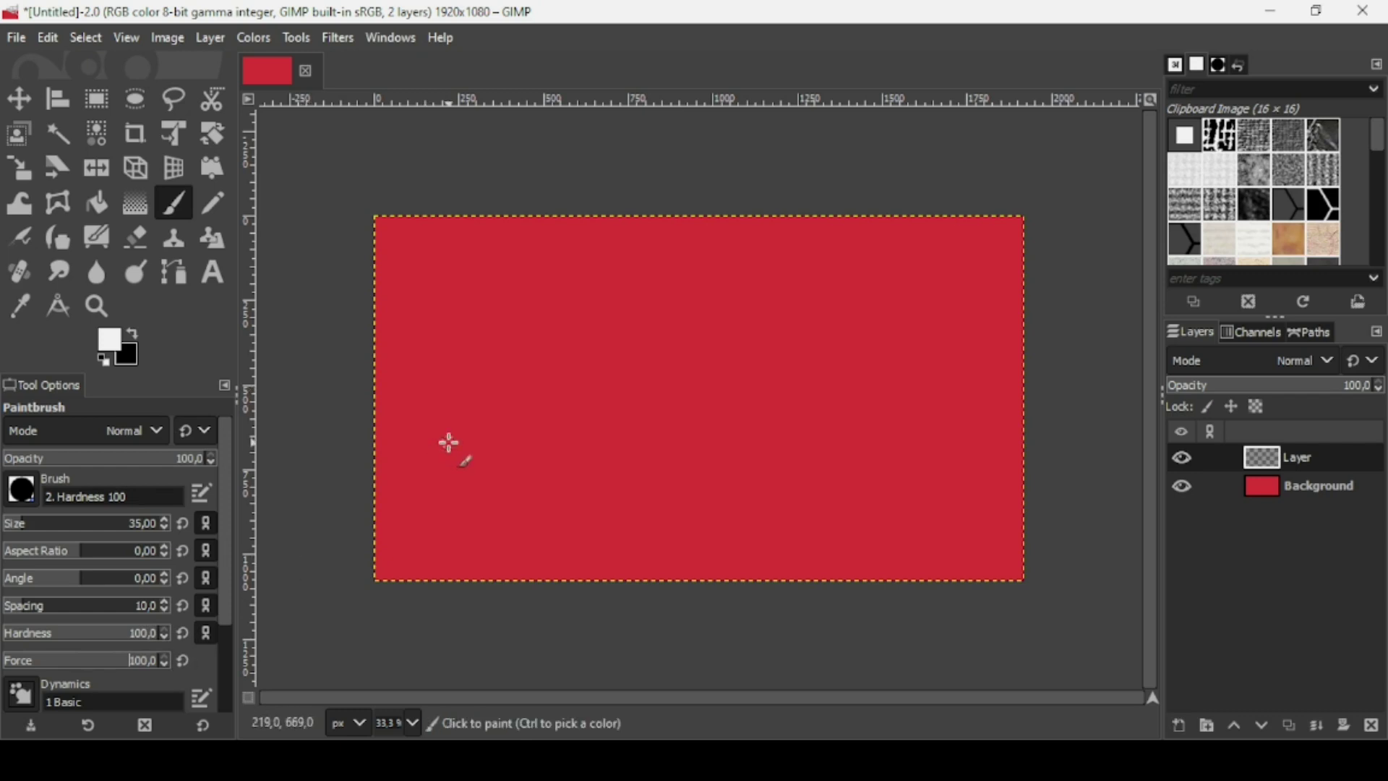
pyautogui.moveTo(418, 433); pyautogui.dragTo(504, 390)
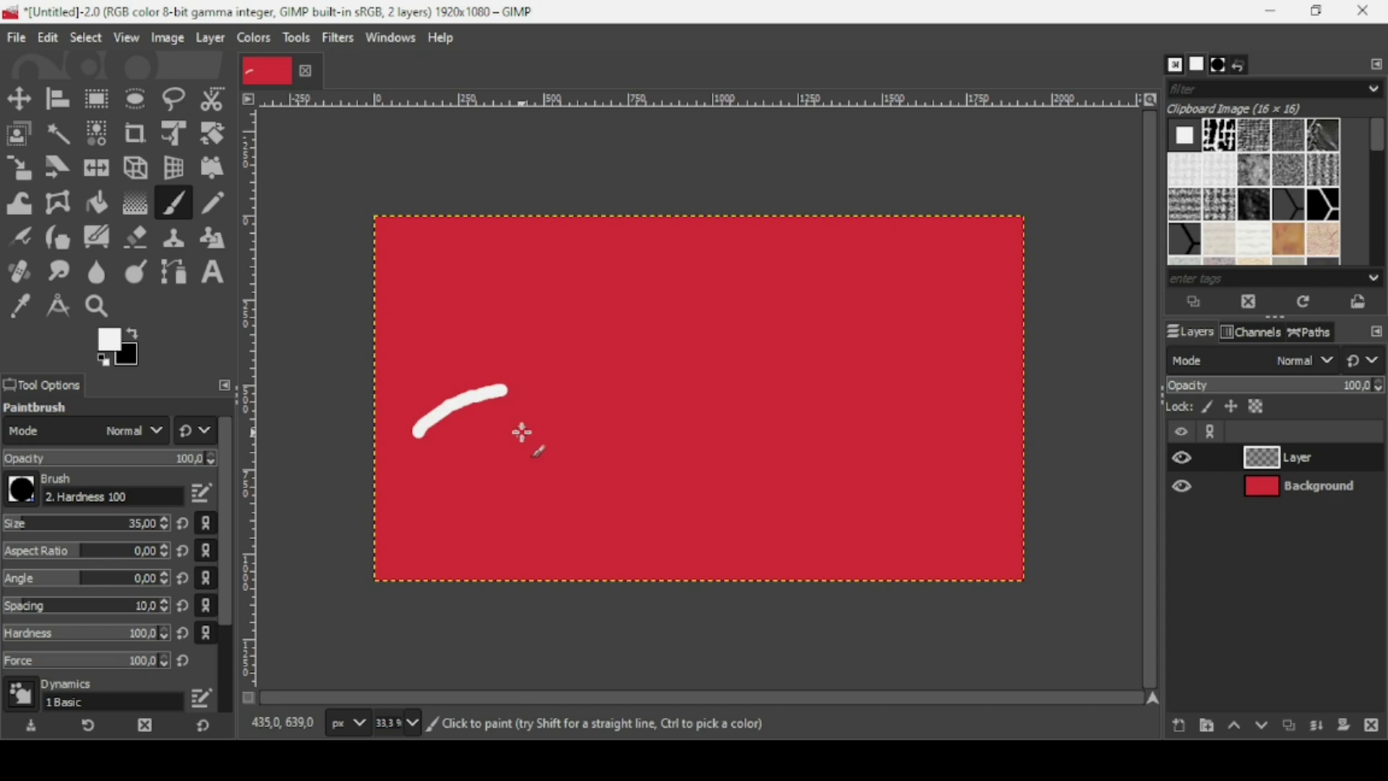
pyautogui.hotkey('ctrl', 'z')
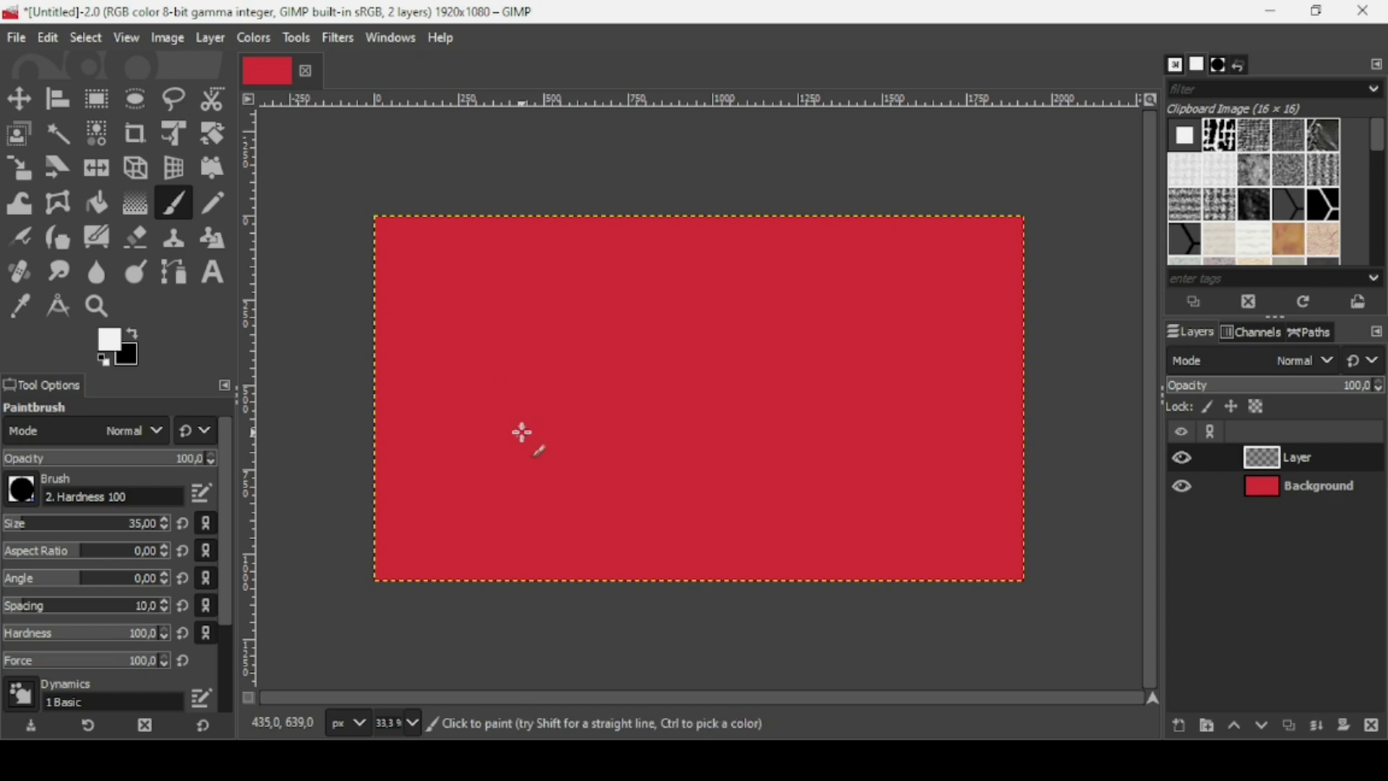
# Step: Set brush spacing to 181 and paint a straight row of white dots across the canvas
pyautogui.click(140, 609)
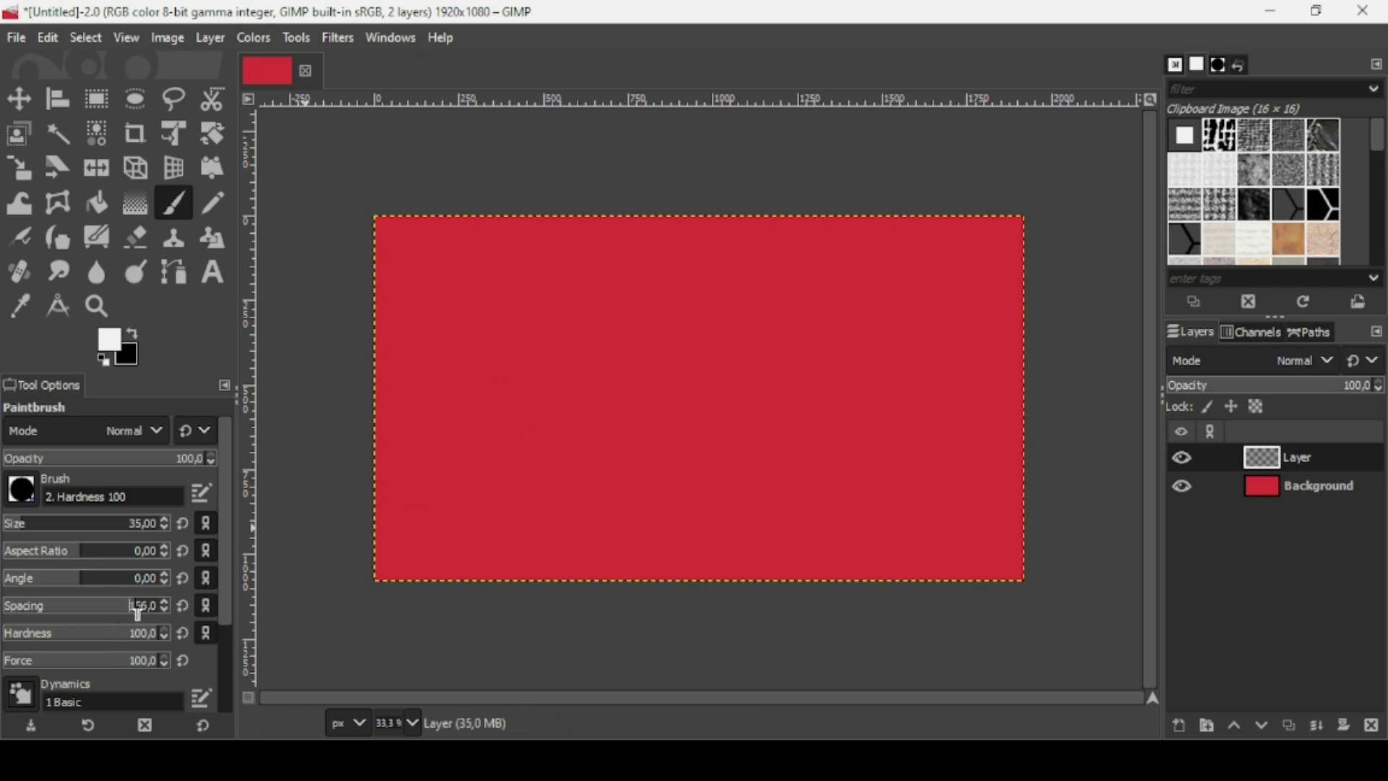
pyautogui.moveTo(429, 428)
pyautogui.mouseDown()
pyautogui.moveTo(605, 370)
pyautogui.moveTo(762, 387)
pyautogui.mouseUp()
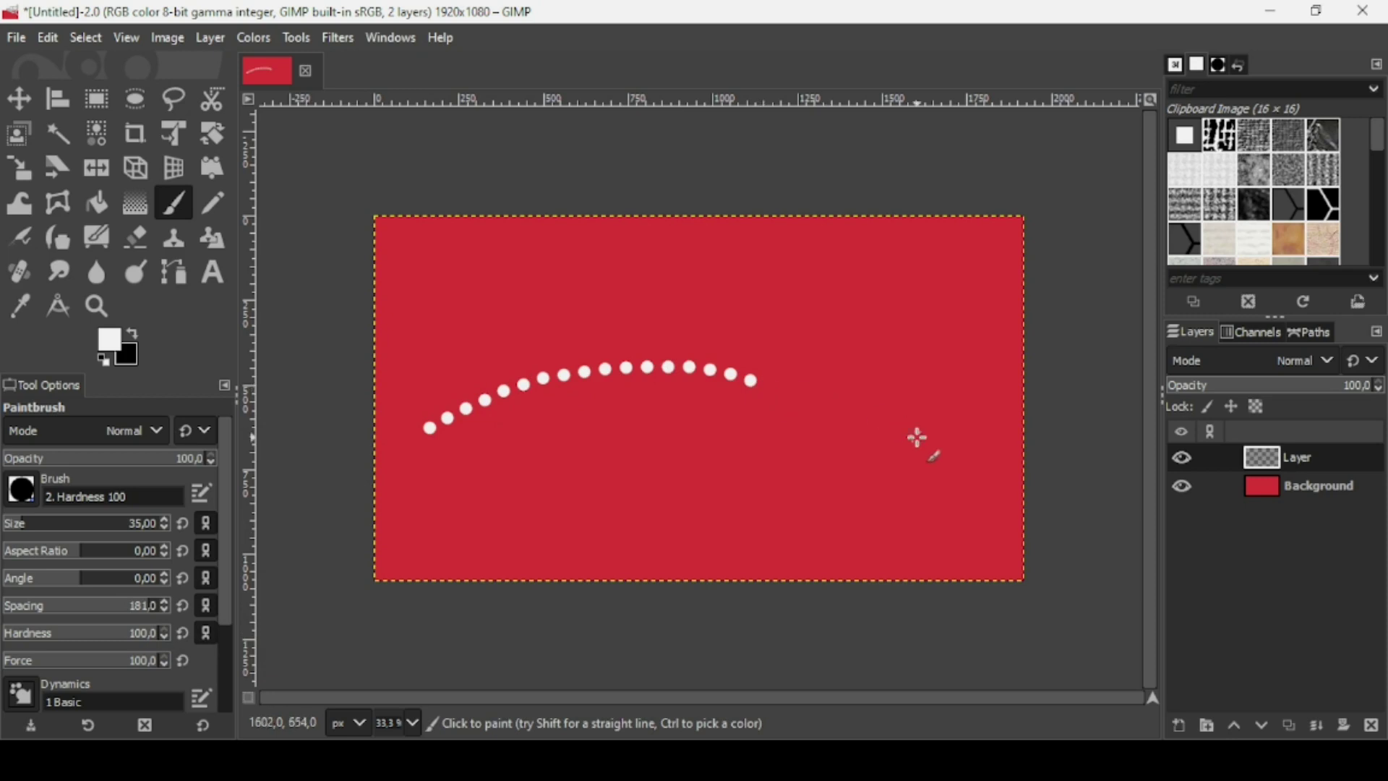
pyautogui.hotkey('ctrl', 'z')
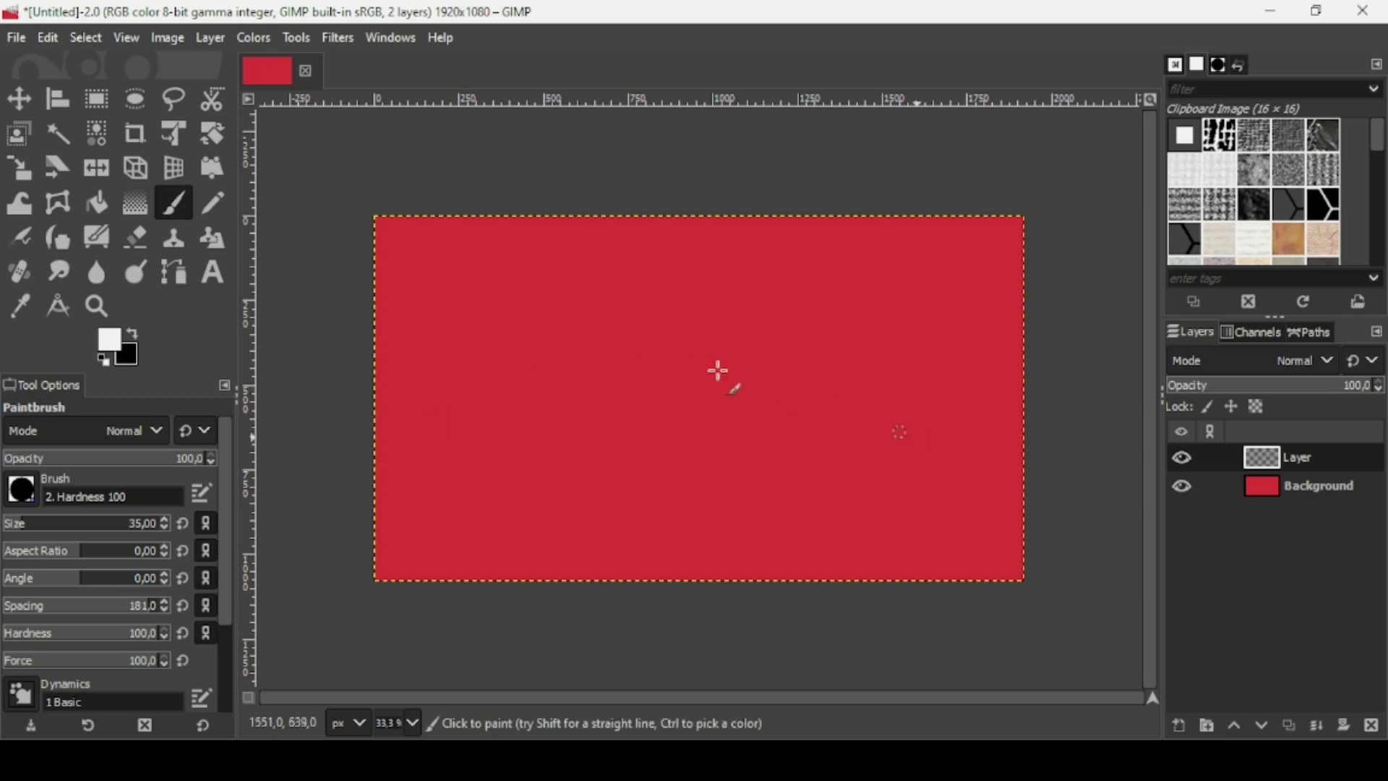
pyautogui.press('ctrl')
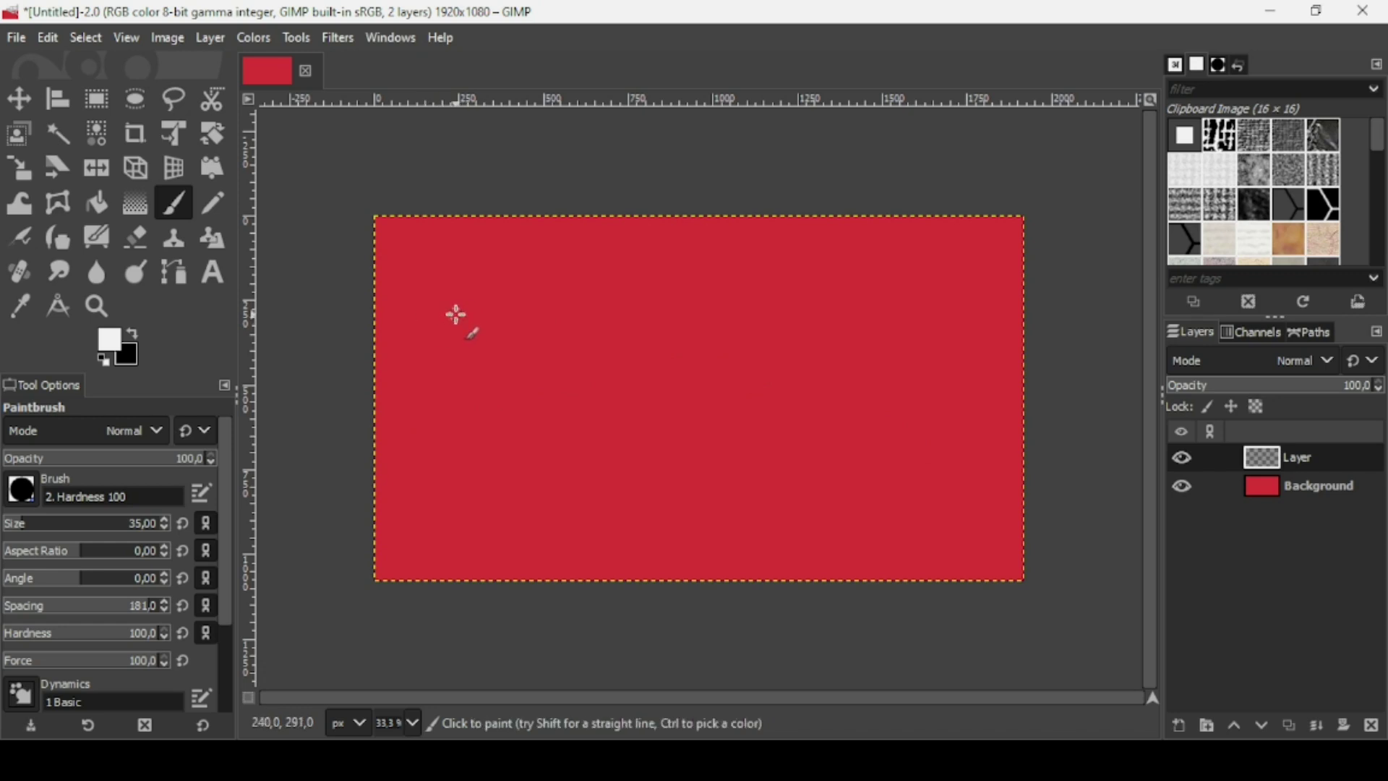
pyautogui.click(448, 318)
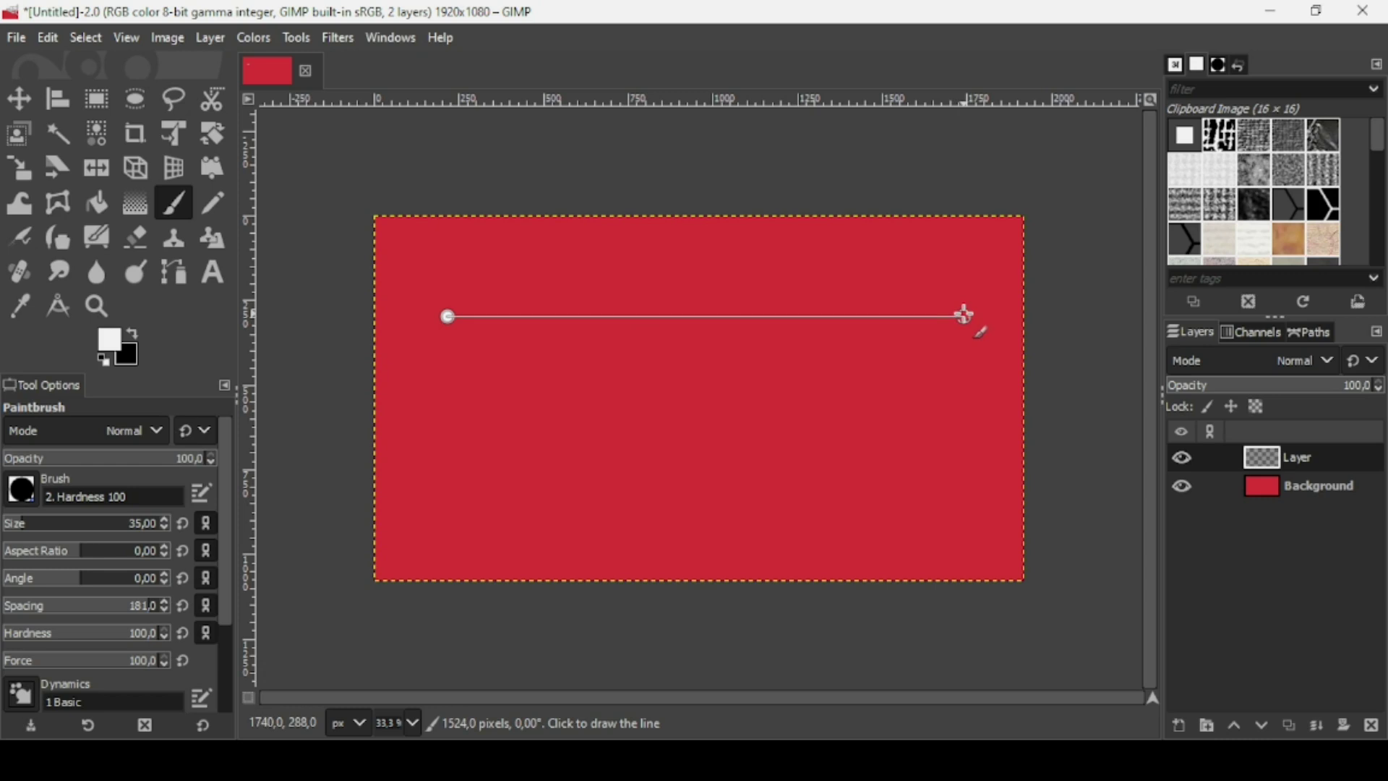
pyautogui.keyDown('shift'); pyautogui.click(965, 316); pyautogui.keyUp('shift')
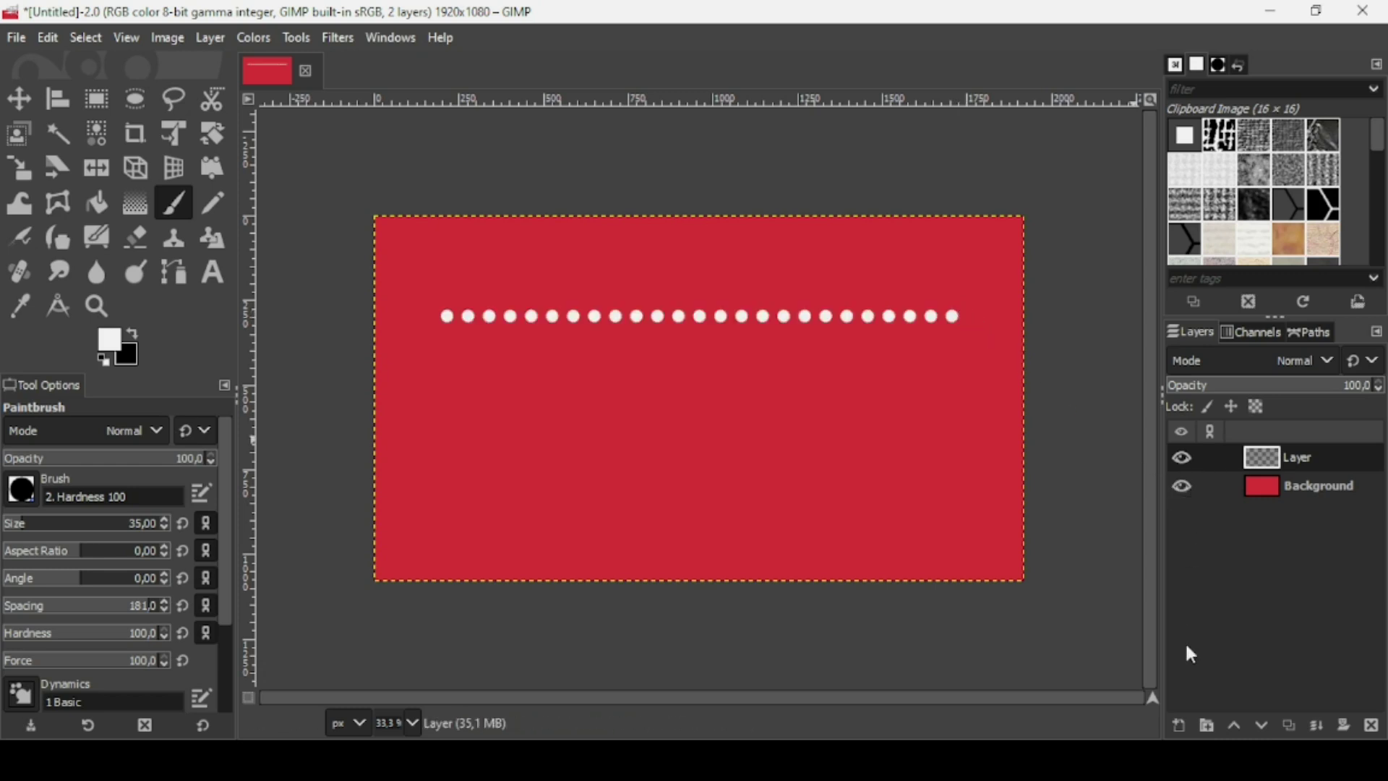
# Step: Add a new empty Layer #1 and hide the layer holding the dot row
pyautogui.click(1179, 724)
pyautogui.click(1214, 707)
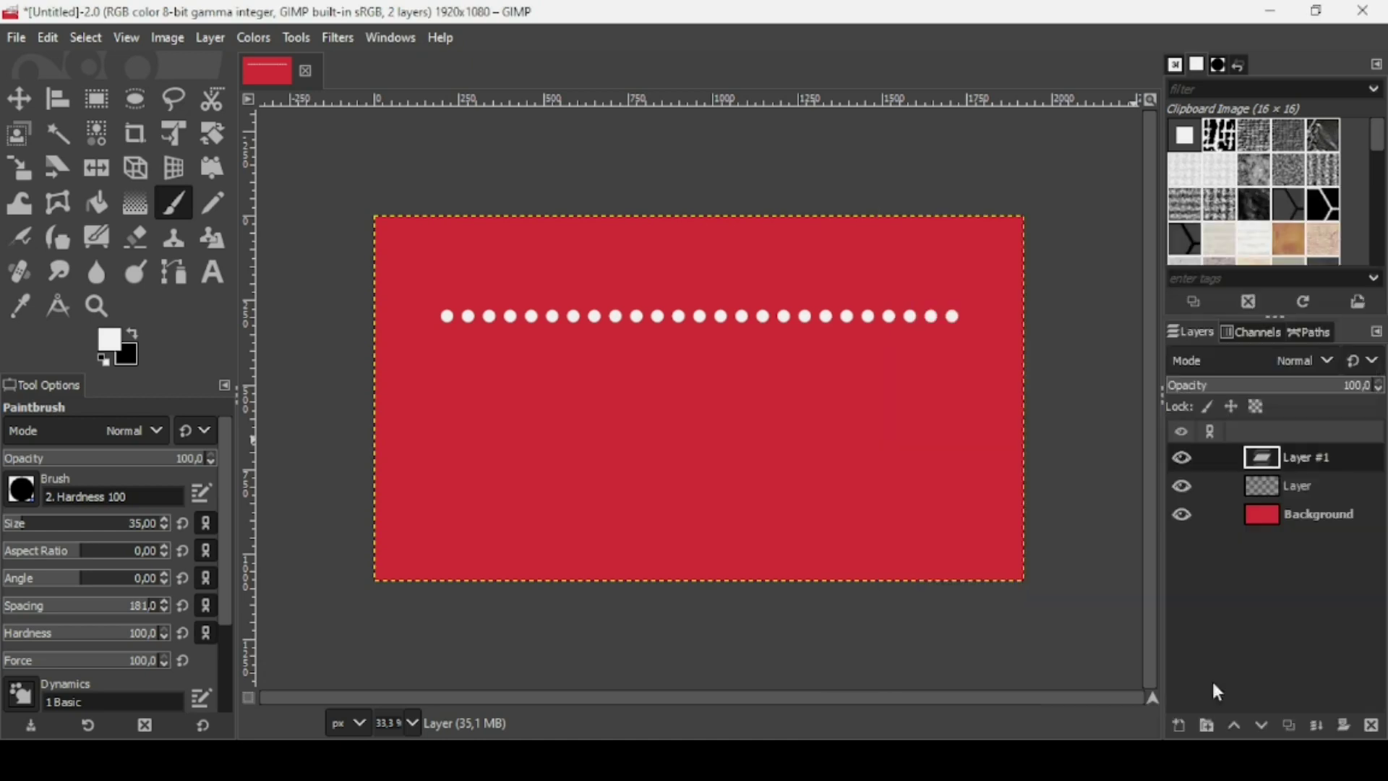
pyautogui.click(1183, 489)
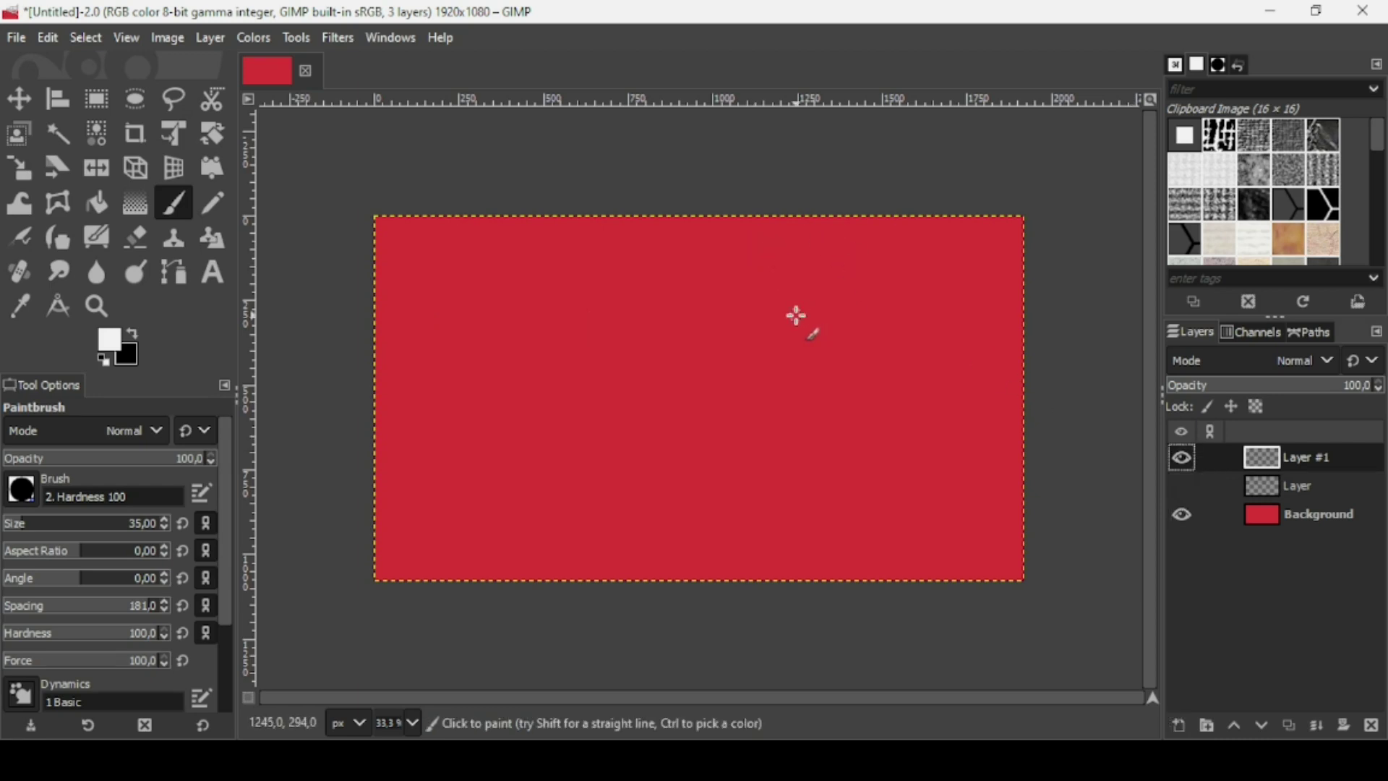
pyautogui.click(174, 272)
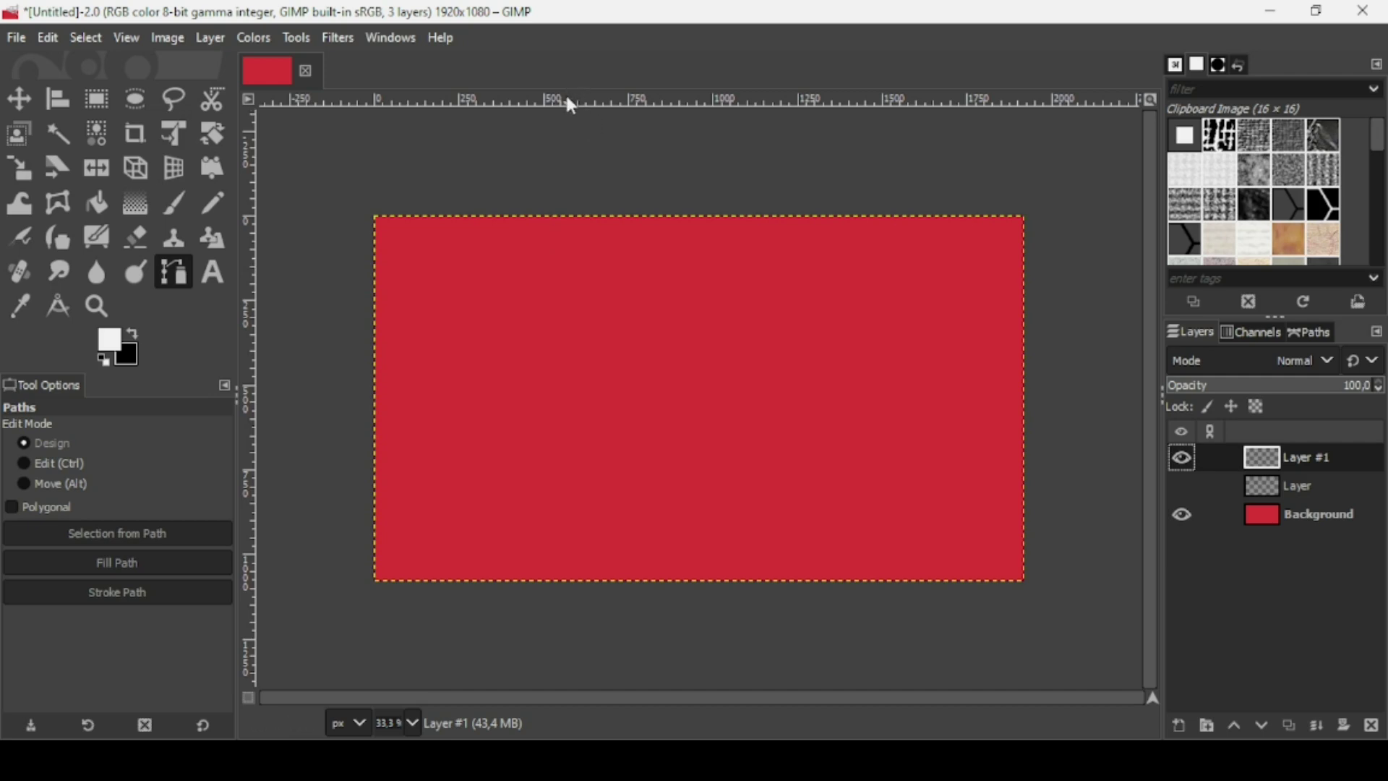
# Step: Add a horizontal guide and draw a straight two-anchor path along it
pyautogui.moveTo(565, 98); pyautogui.dragTo(578, 329)
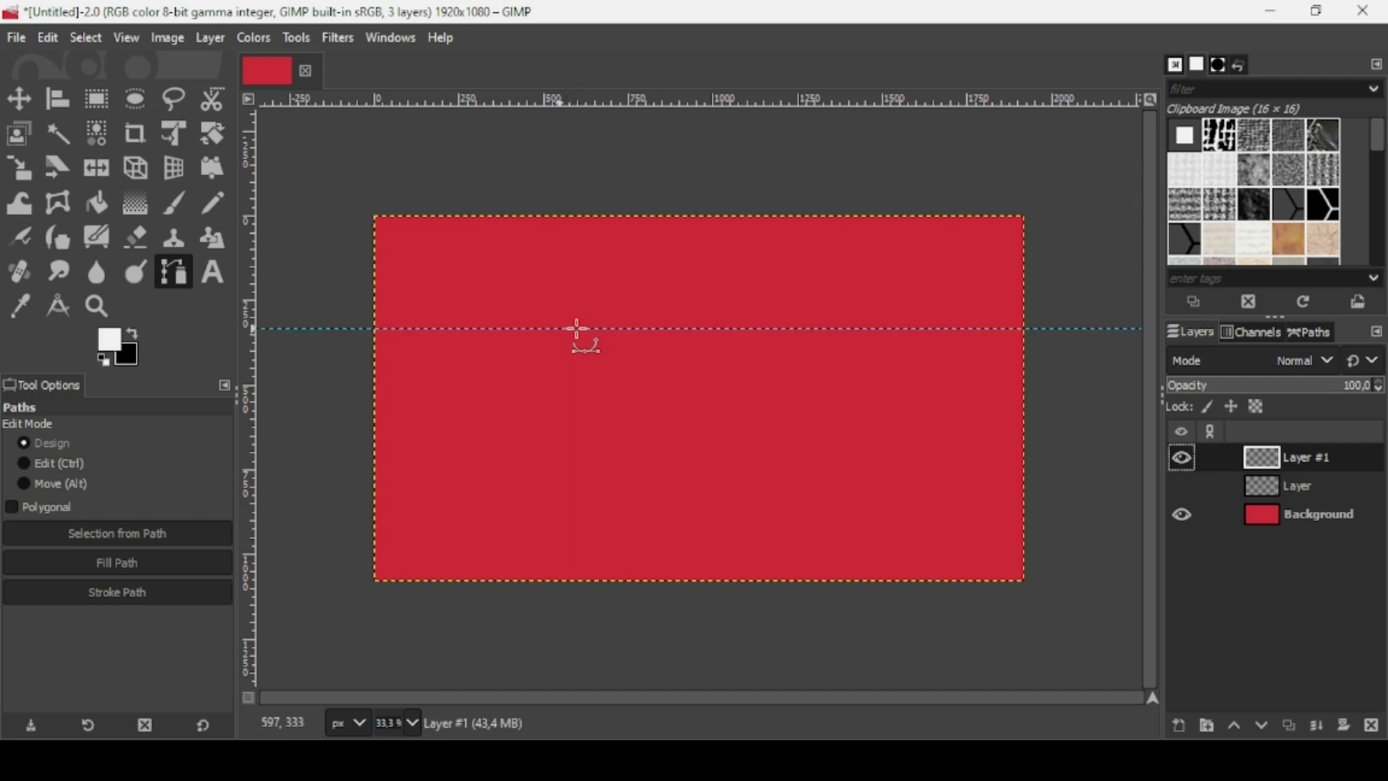
pyautogui.click(124, 38)
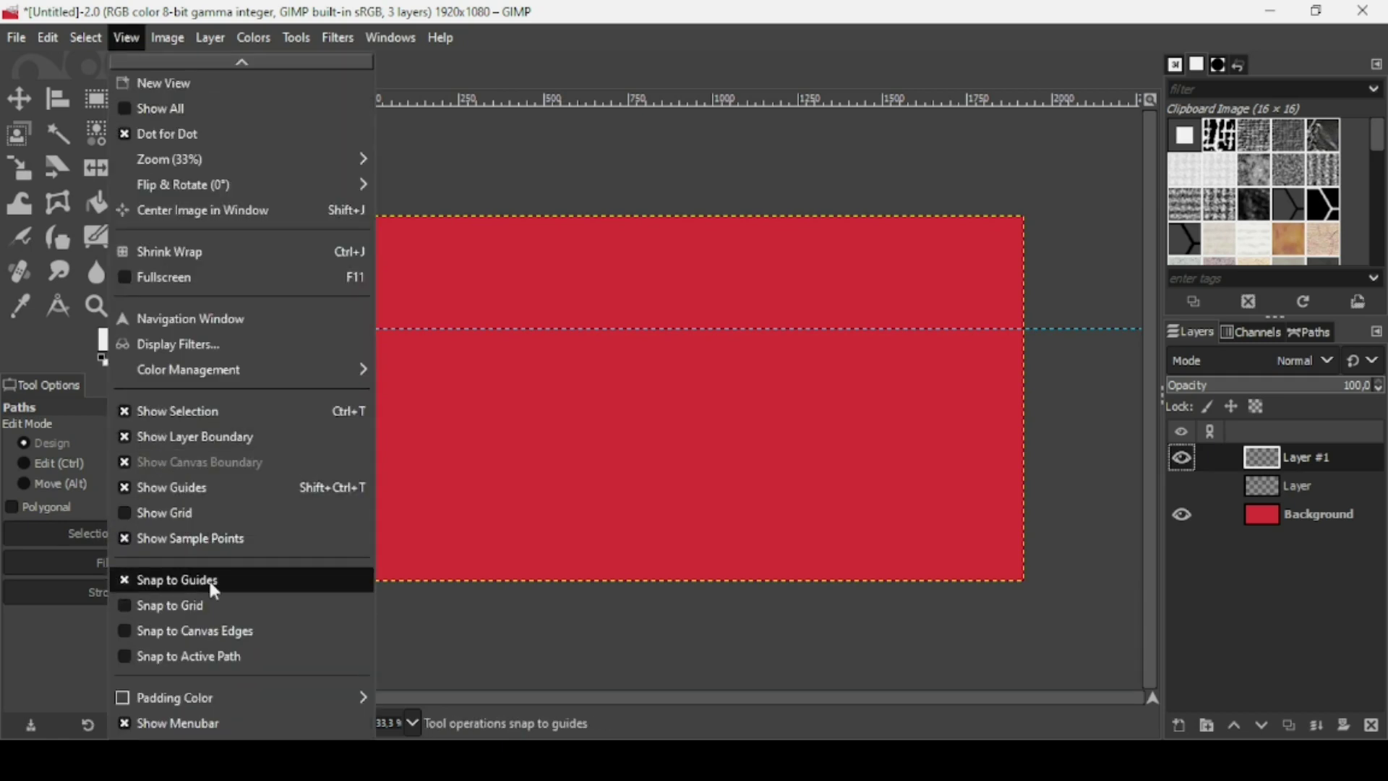
pyautogui.click(512, 196)
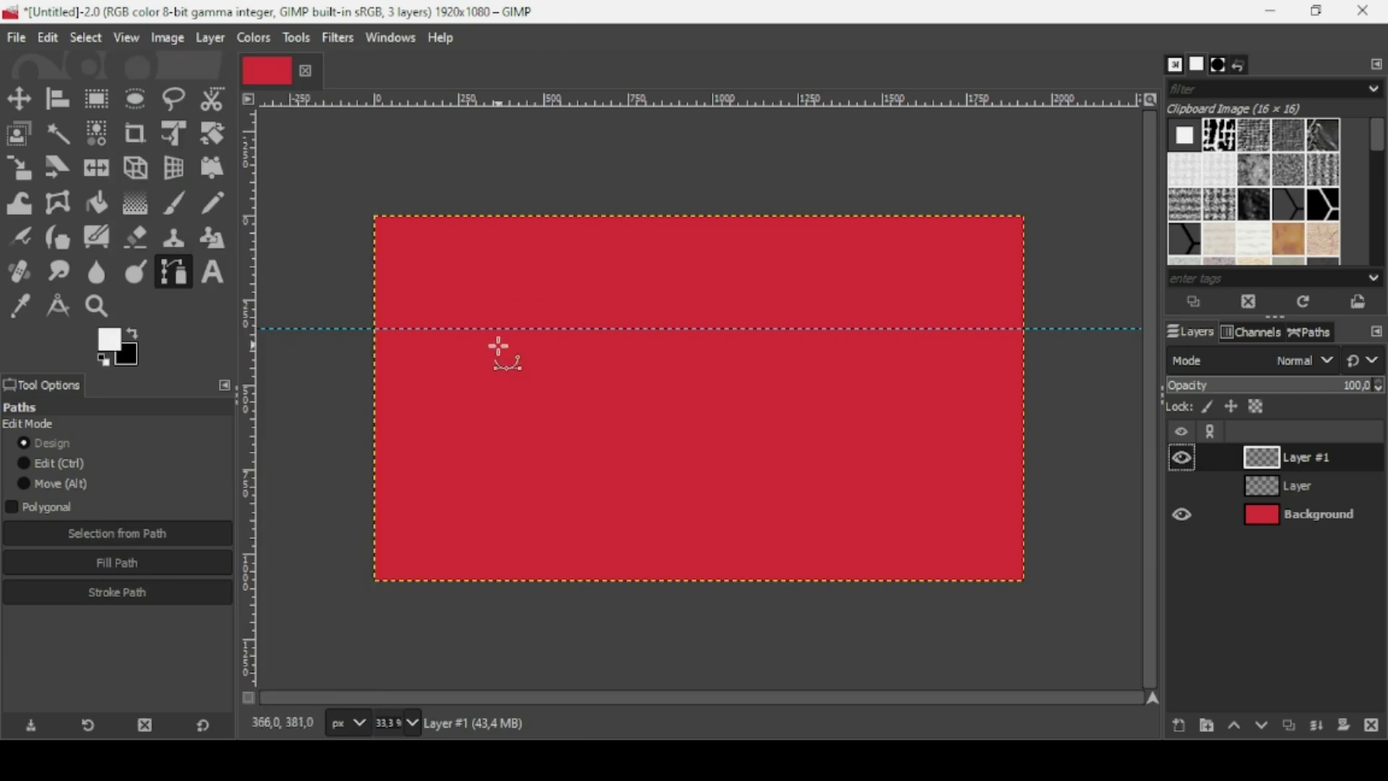
pyautogui.click(479, 328)
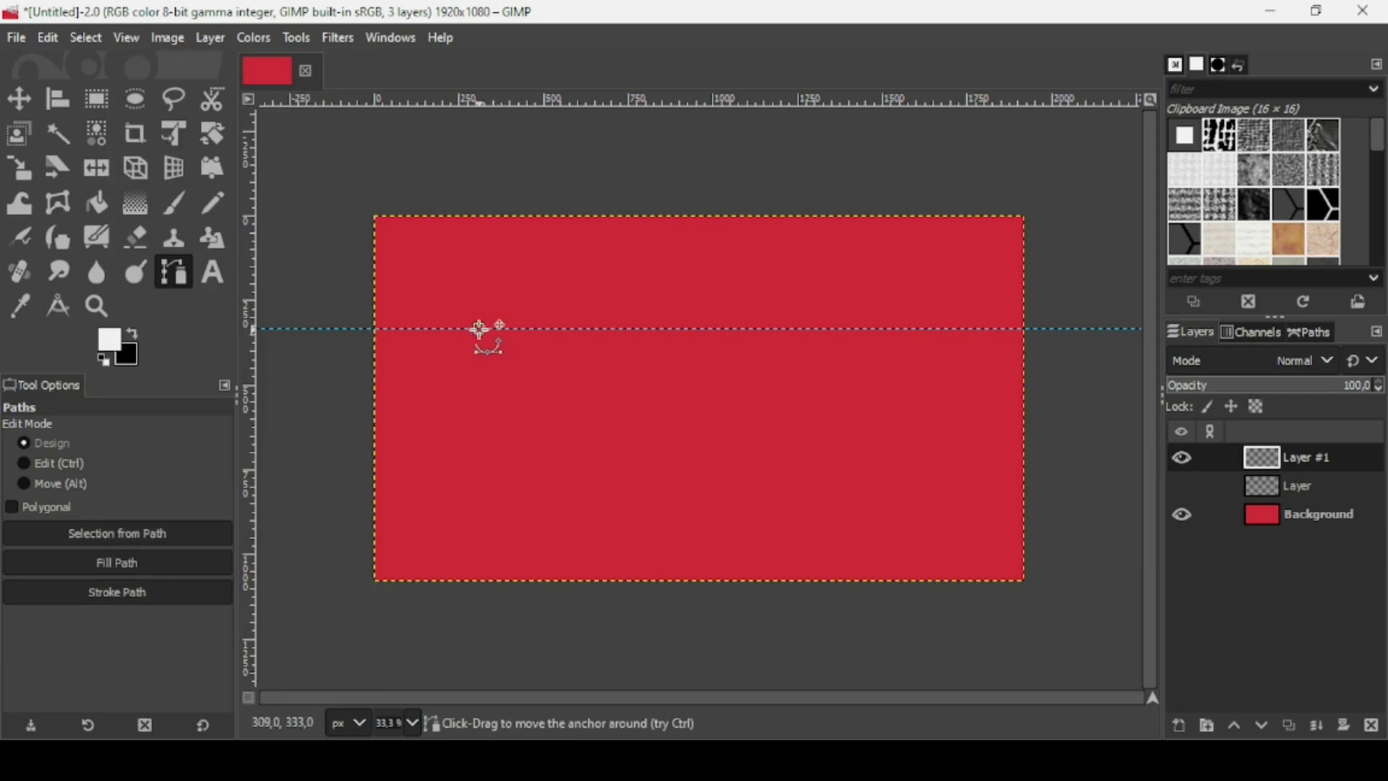
pyautogui.click(866, 329)
pyautogui.moveTo(865, 329)
pyautogui.mouseDown()
pyautogui.moveTo(867, 304)
pyautogui.moveTo(864, 329)
pyautogui.mouseUp()
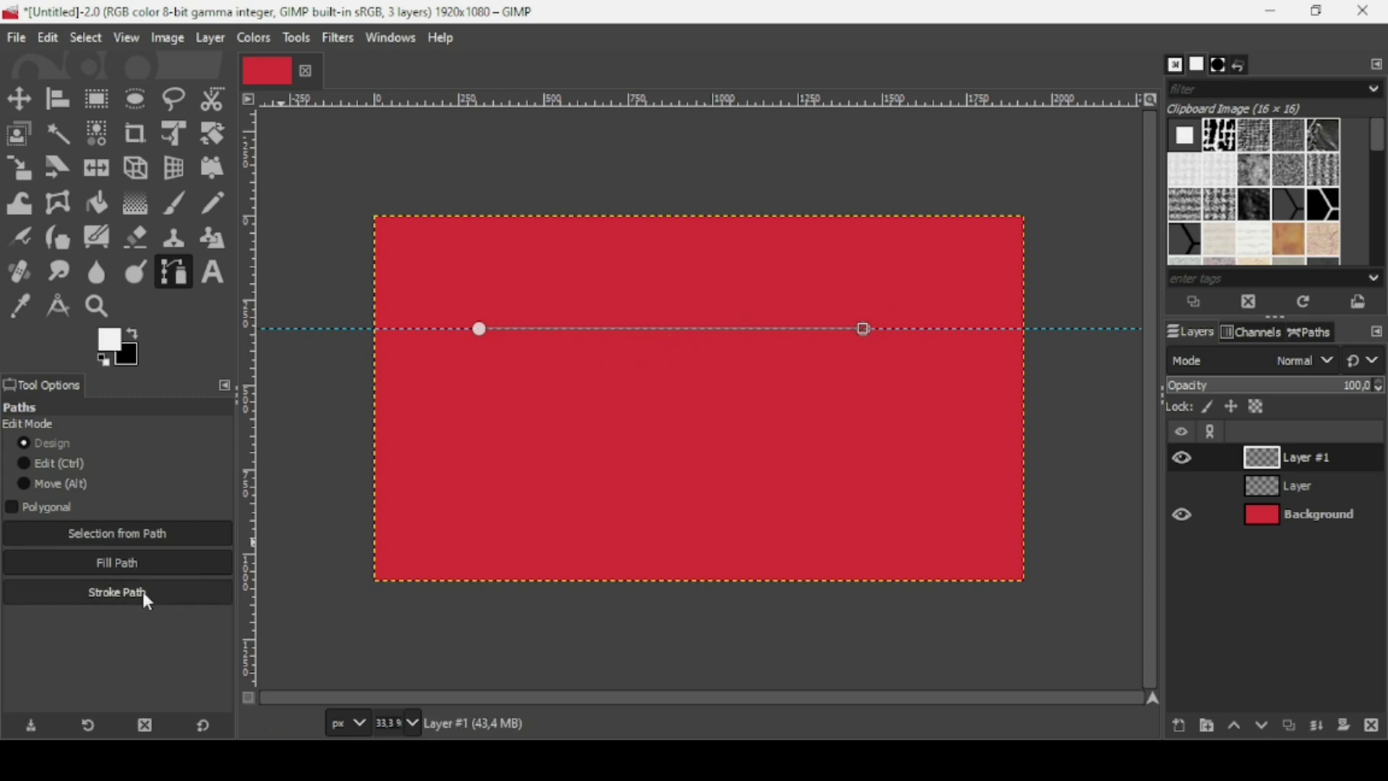
# Step: Stroke the path with the Paintbrush to lay a row of white dots along the guide
pyautogui.click(48, 37)
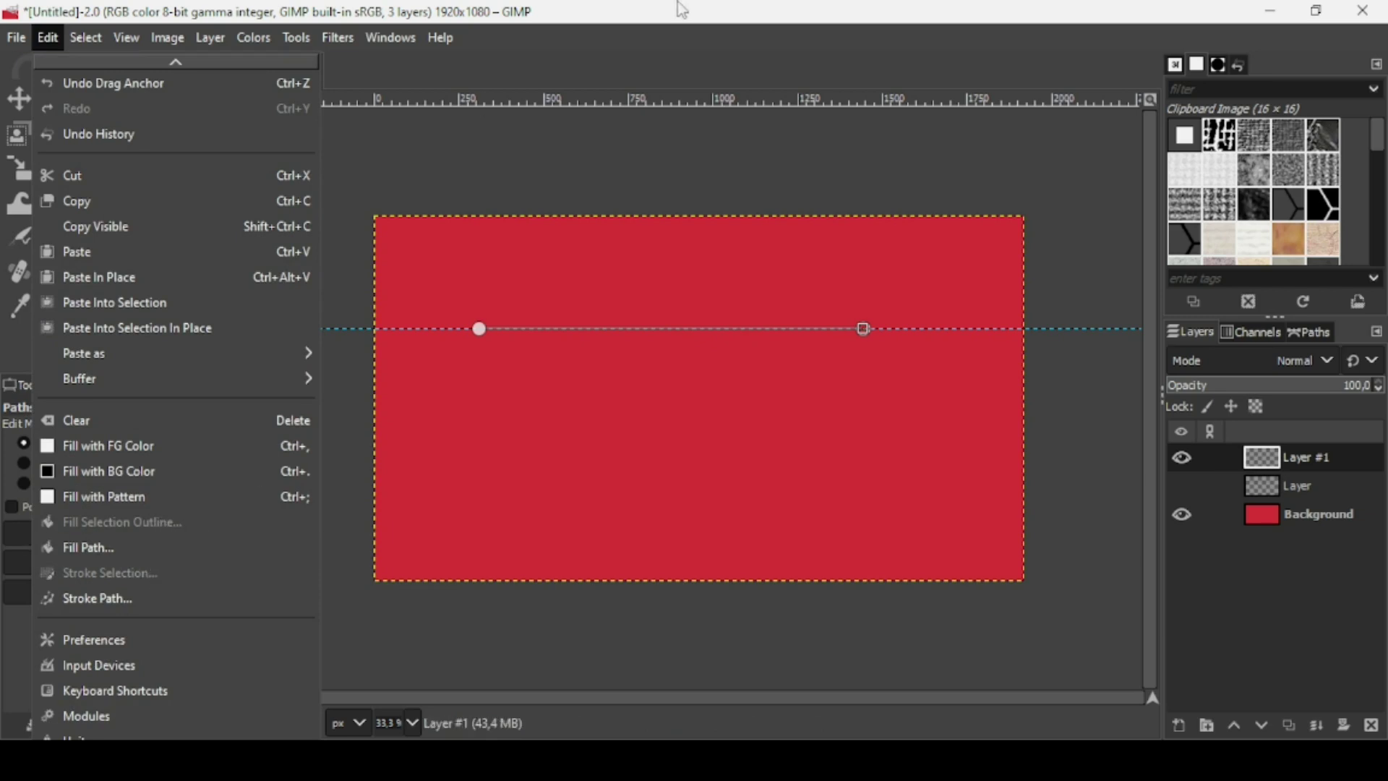
pyautogui.click(135, 600)
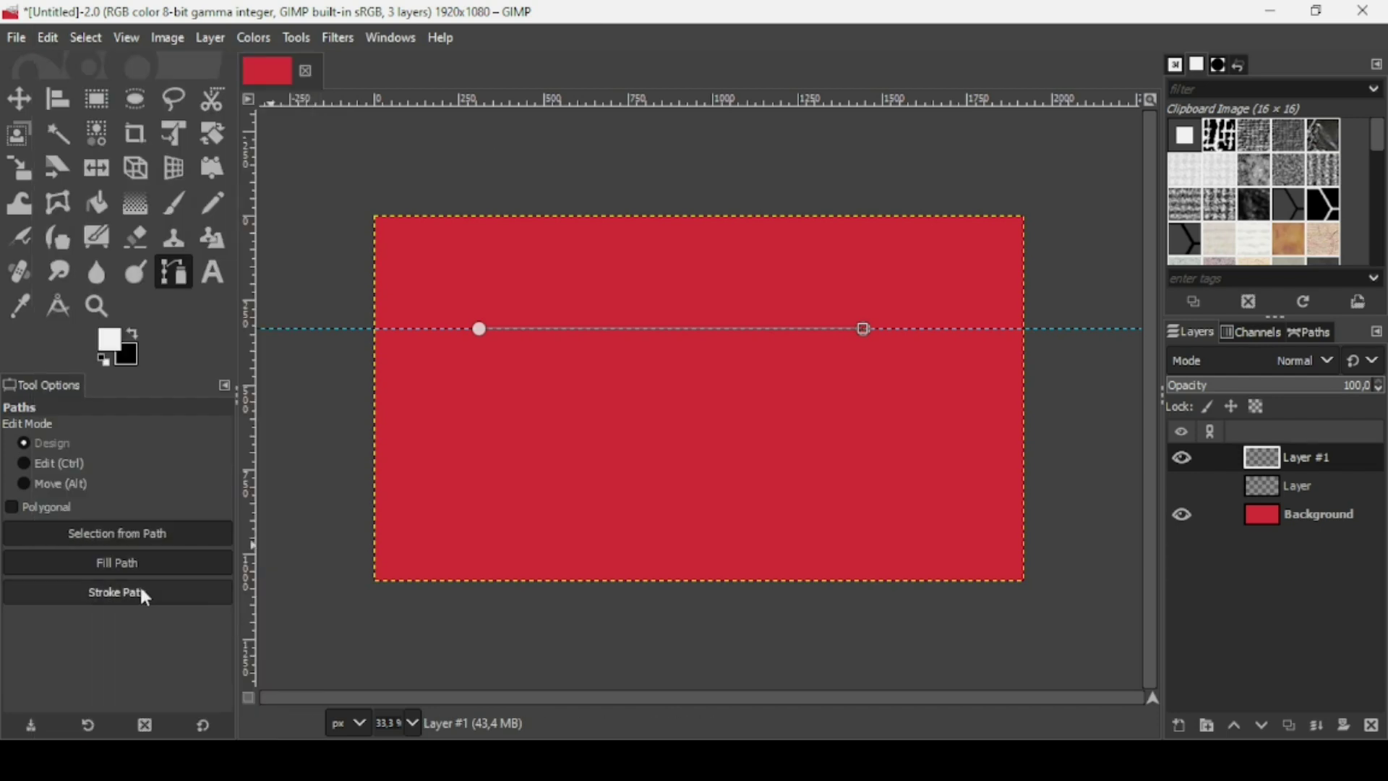
pyautogui.click(143, 591)
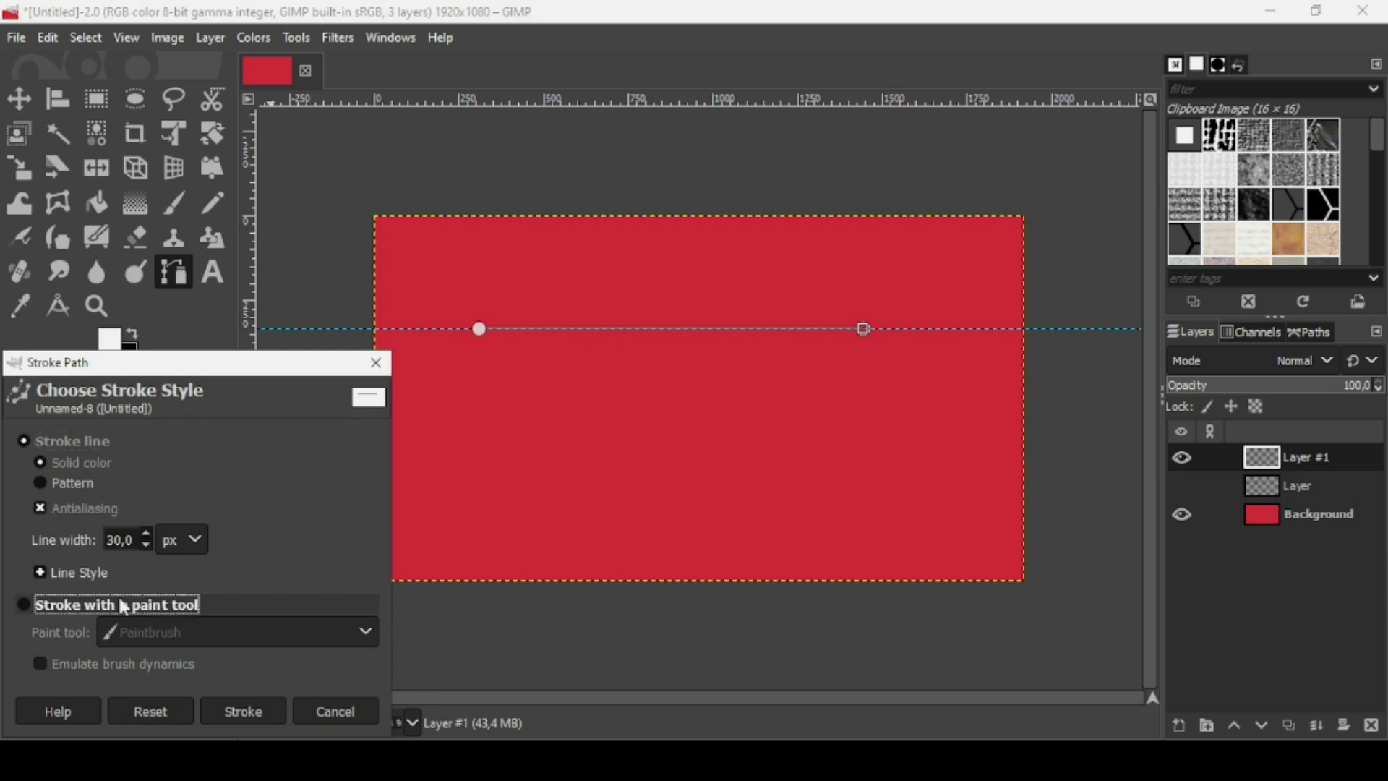
pyautogui.click(125, 608)
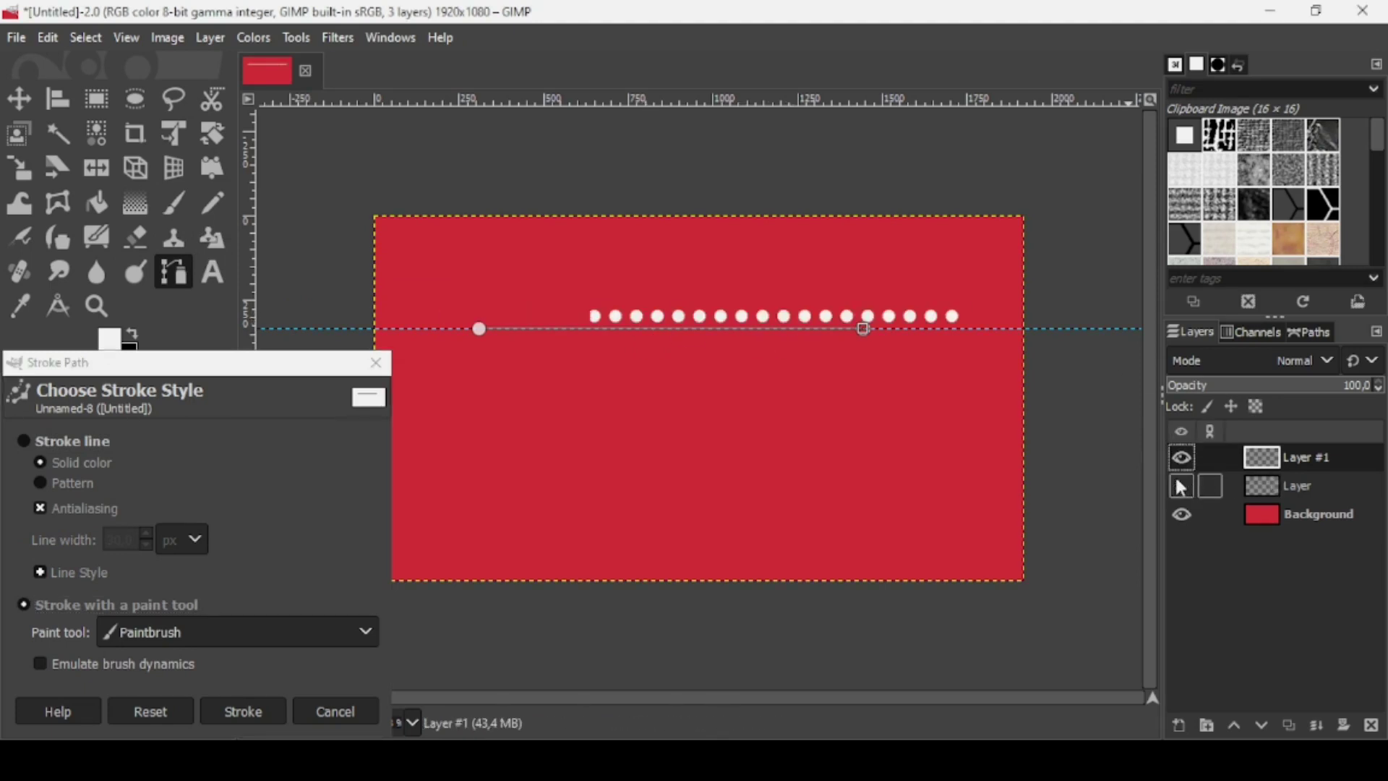
pyautogui.click(131, 664)
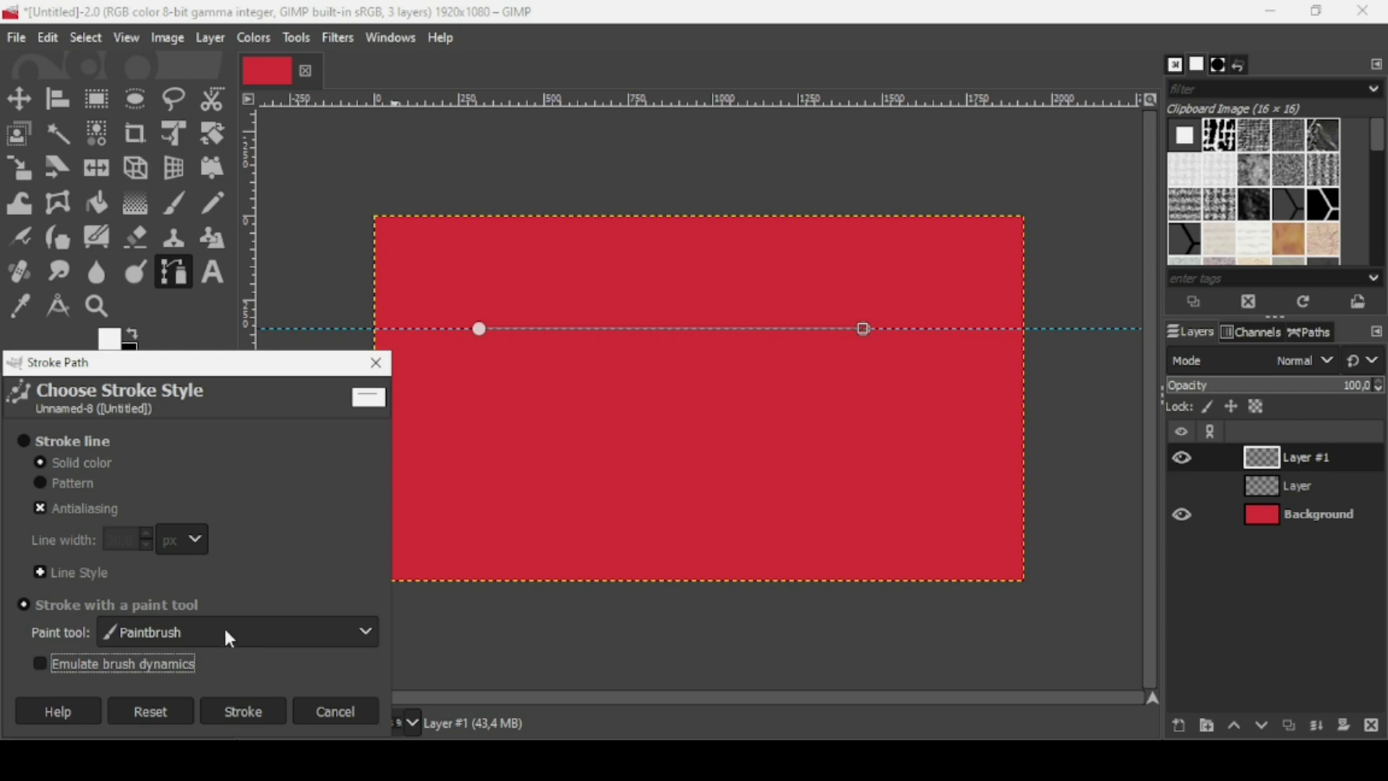
pyautogui.click(247, 711)
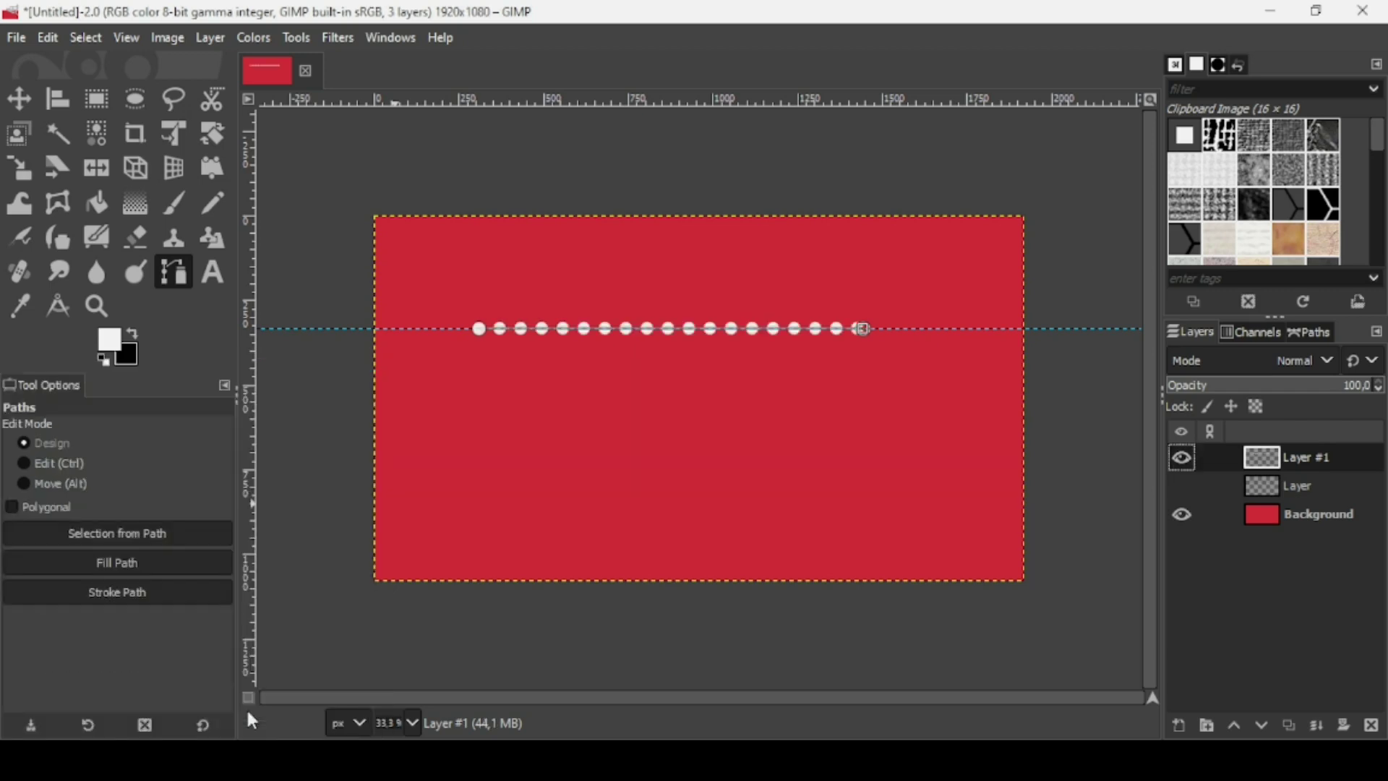
pyautogui.click(19, 98)
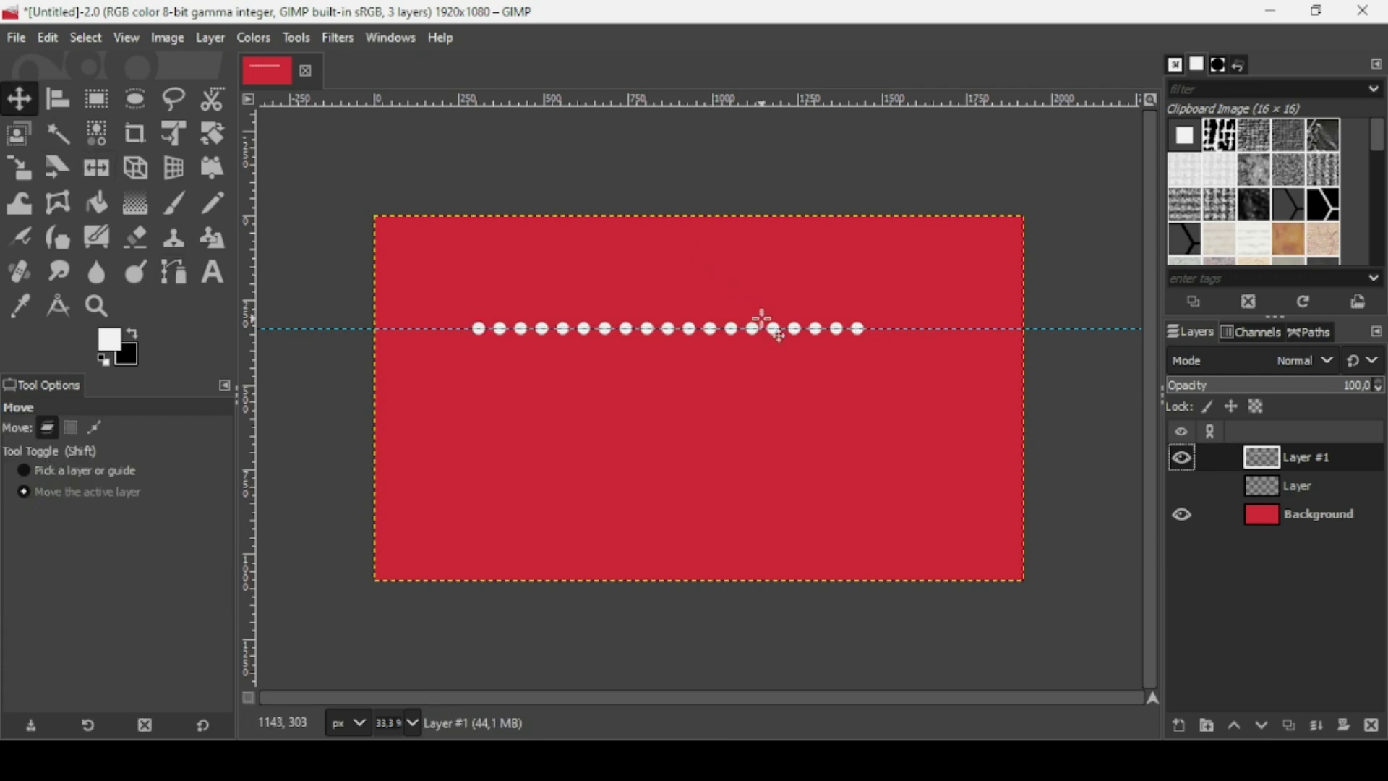
pyautogui.click(162, 43)
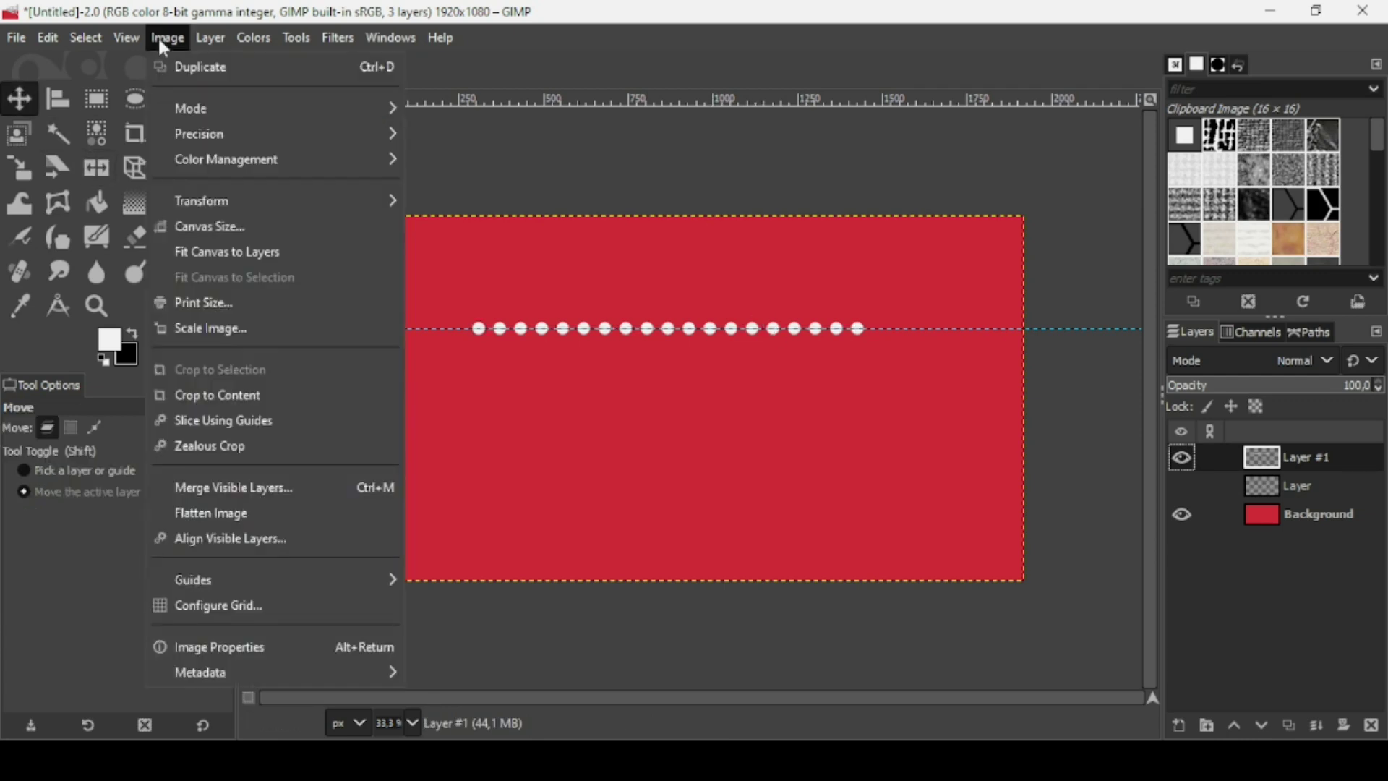
pyautogui.moveTo(261, 576)
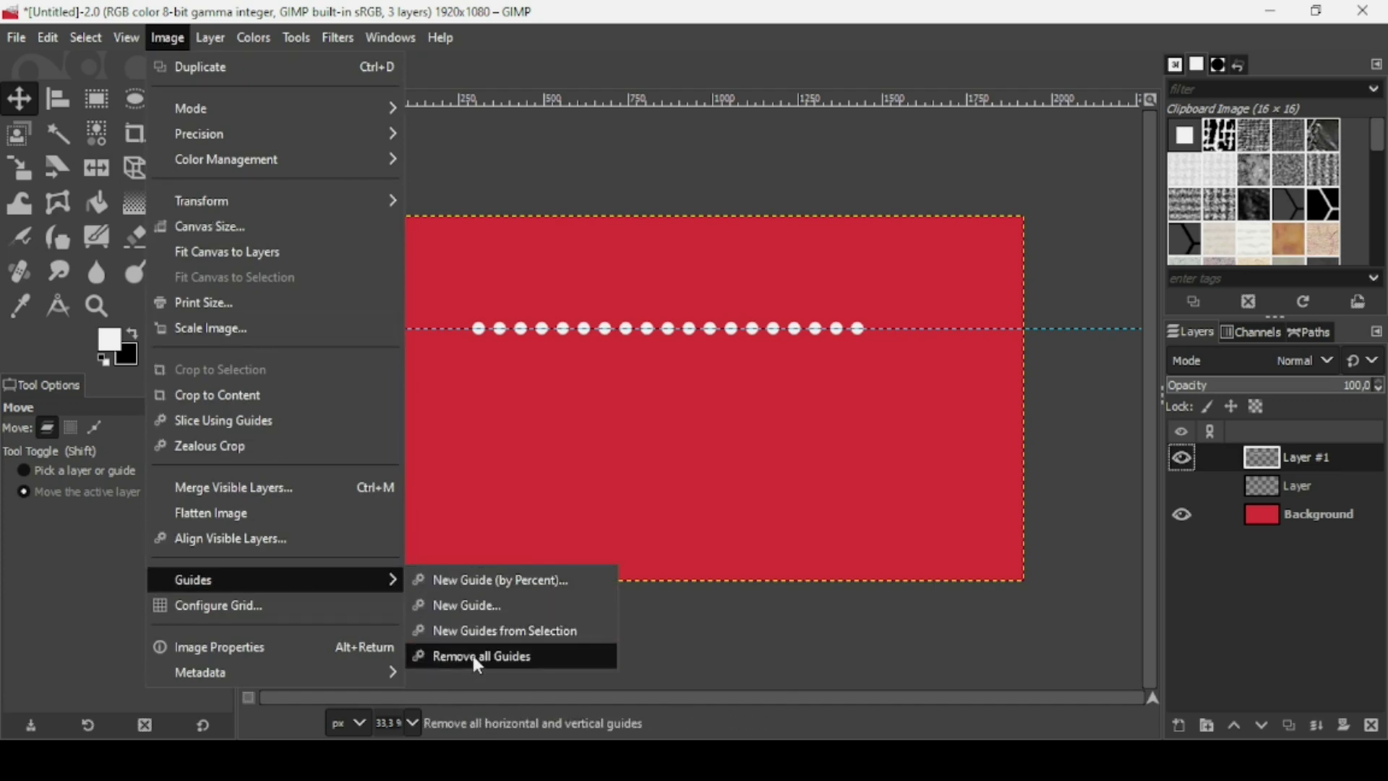
# Step: Remove all guides, add an empty Layer #2, and hide Layer #1 with its dots
pyautogui.click(473, 656)
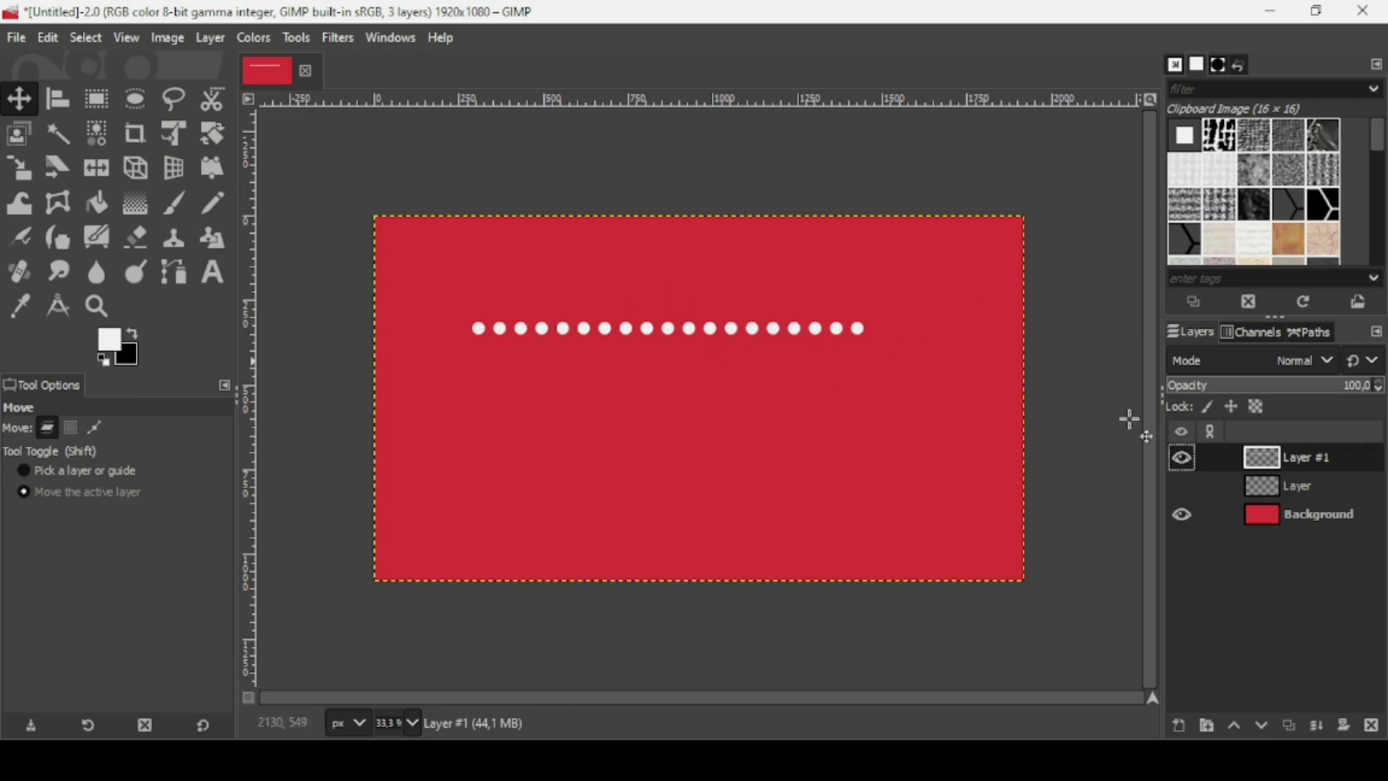
pyautogui.click(1178, 718)
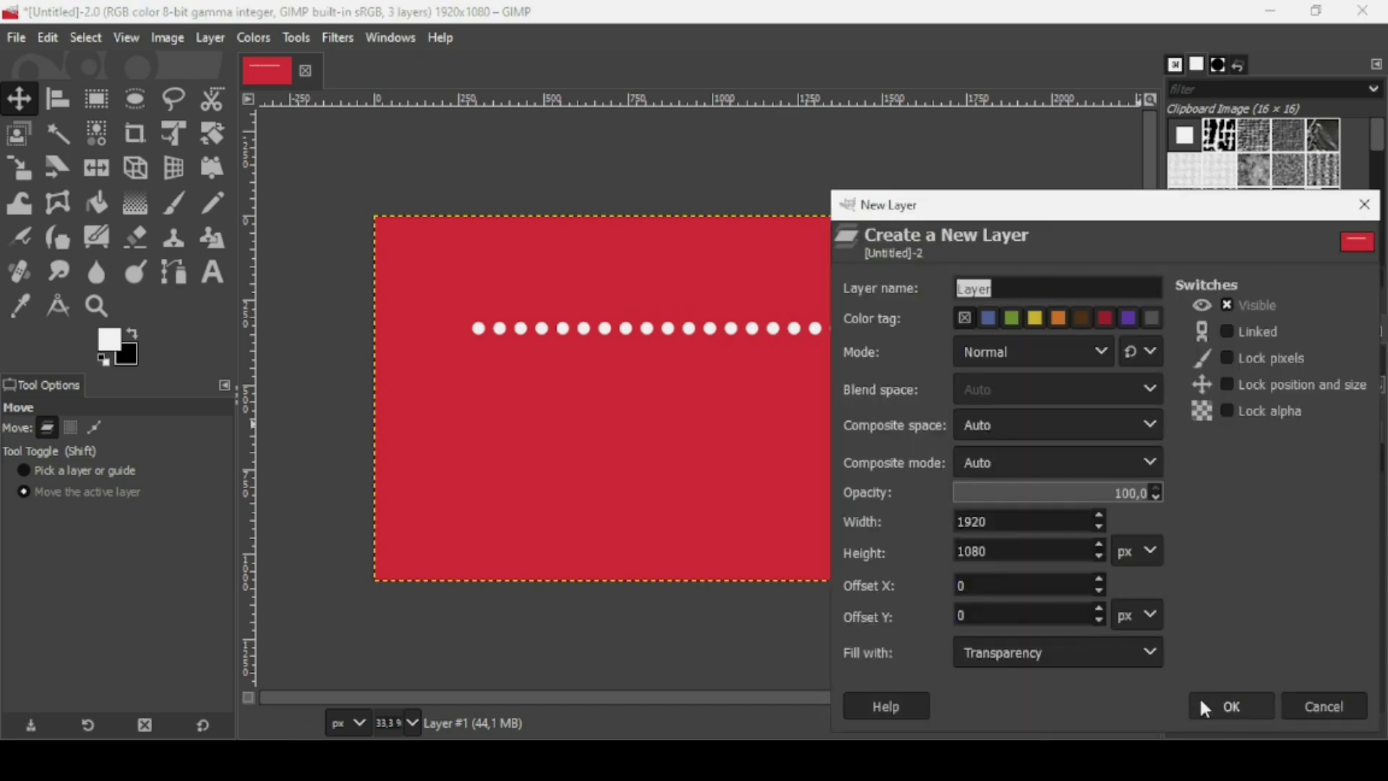
pyautogui.click(1203, 708)
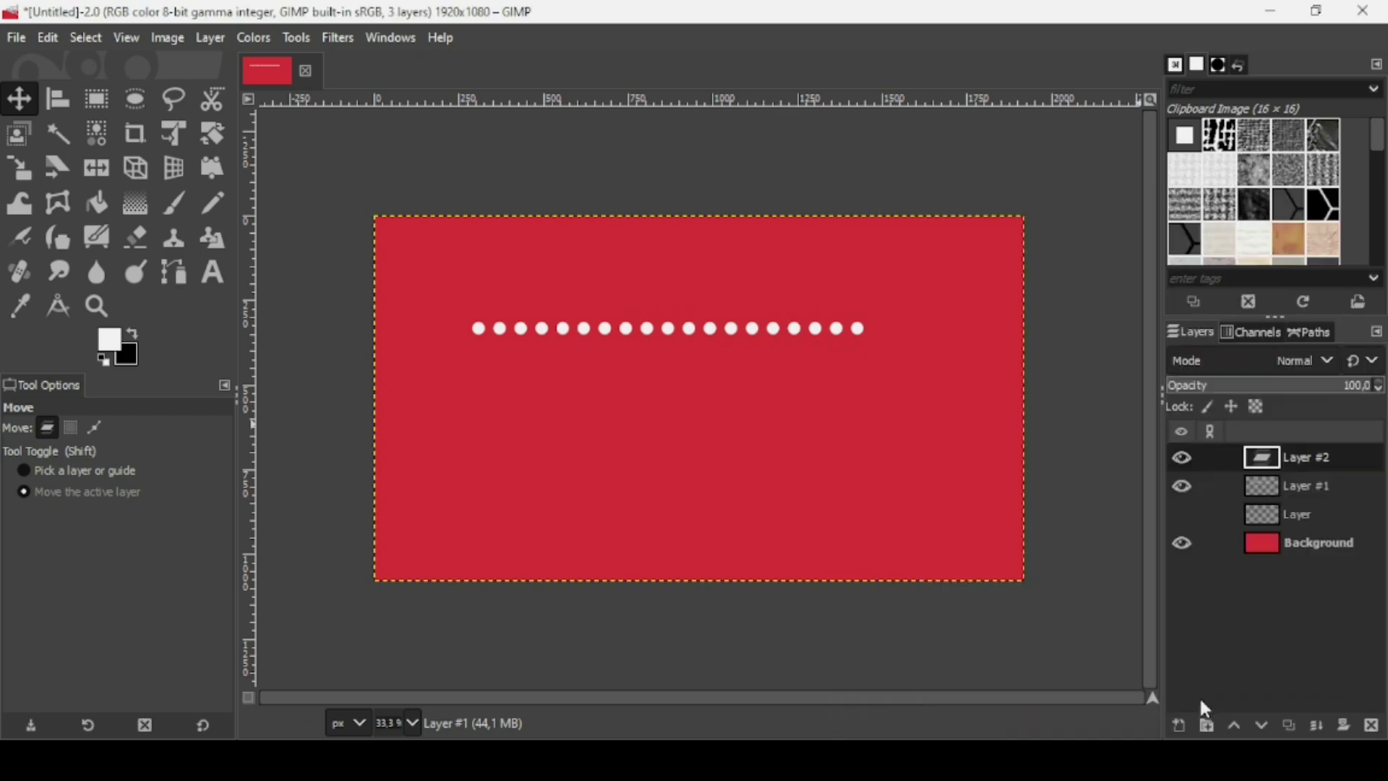
pyautogui.click(1182, 489)
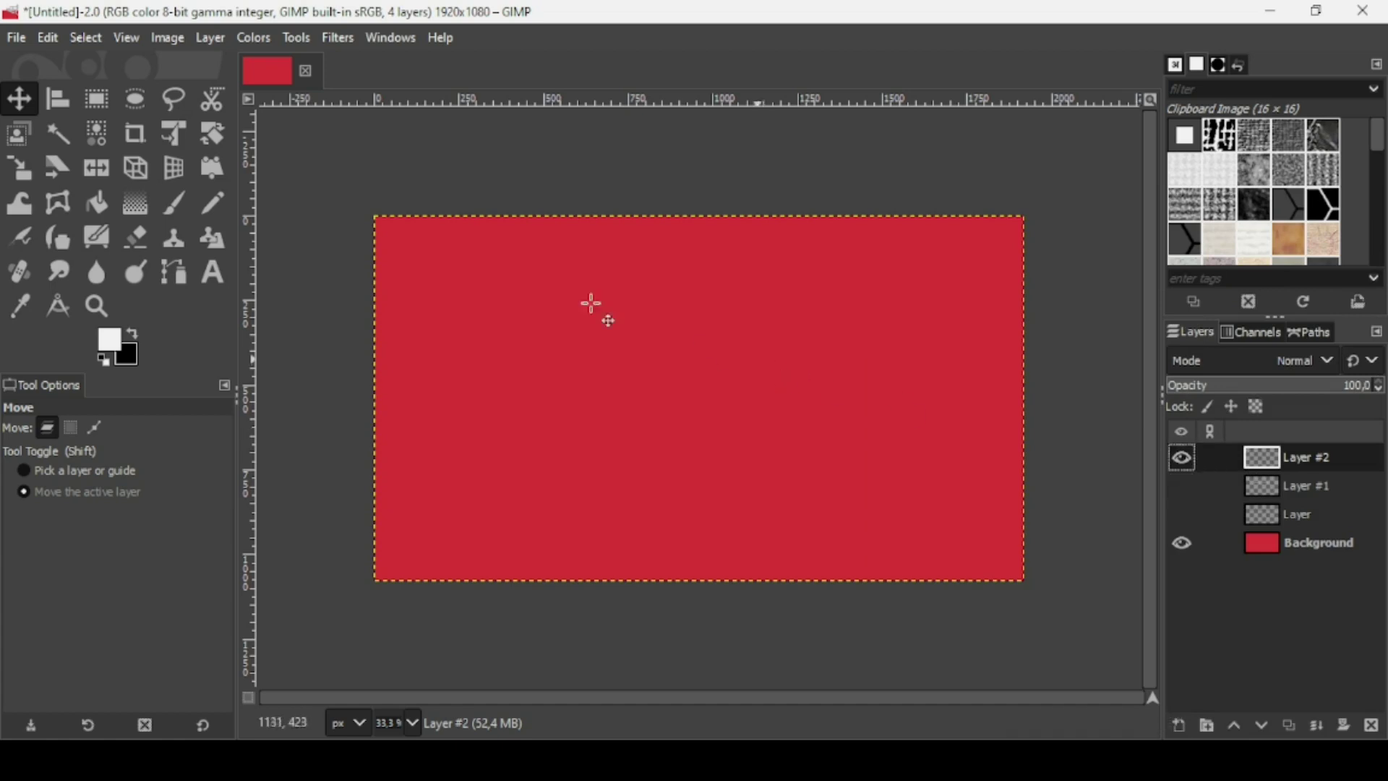
pyautogui.click(134, 99)
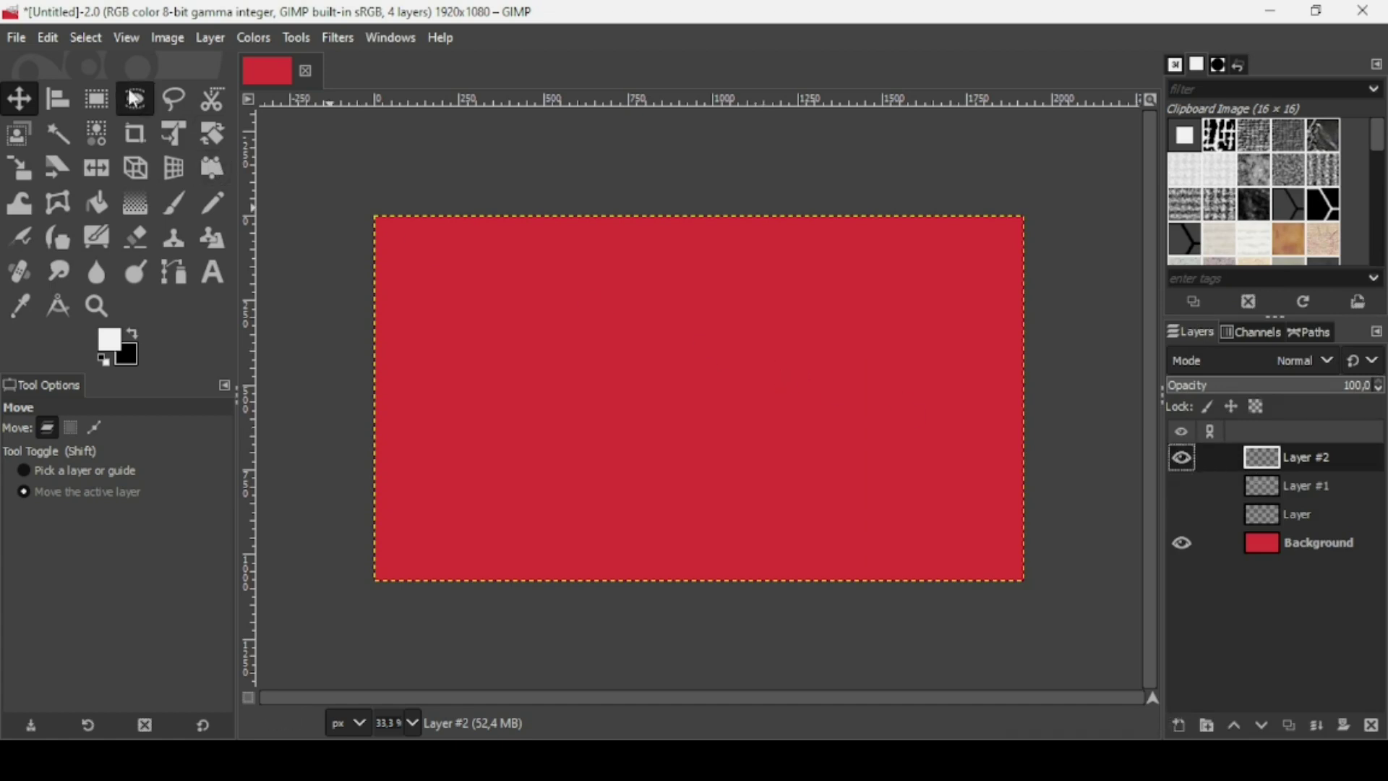
# Step: Draw an elliptical selection and adjust it to about 819 × 675 px near the centre
pyautogui.moveTo(703, 355); pyautogui.dragTo(908, 532)
pyautogui.moveTo(812, 437); pyautogui.dragTo(711, 408)
pyautogui.moveTo(811, 434); pyautogui.dragTo(875, 437)
pyautogui.moveTo(725, 497); pyautogui.dragTo(723, 532)
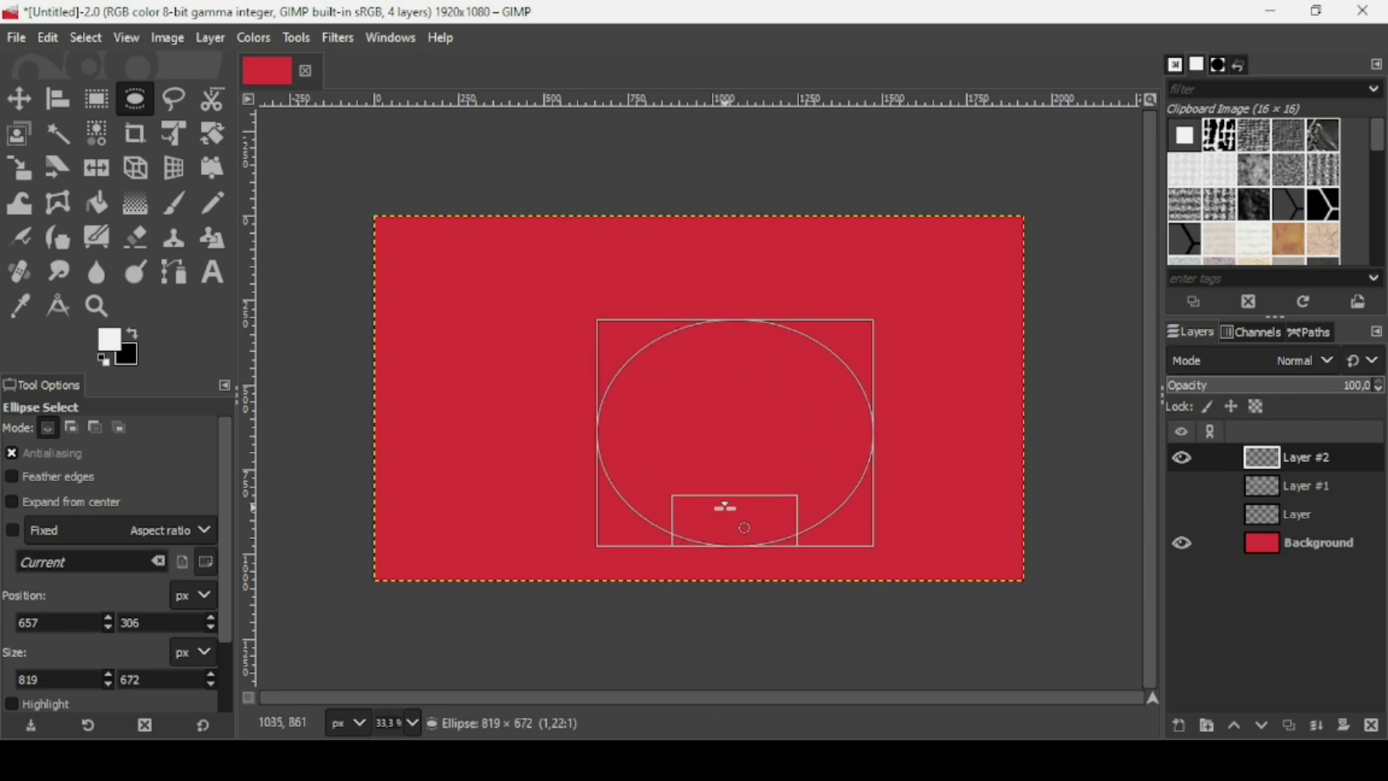
pyautogui.moveTo(732, 433); pyautogui.dragTo(706, 409)
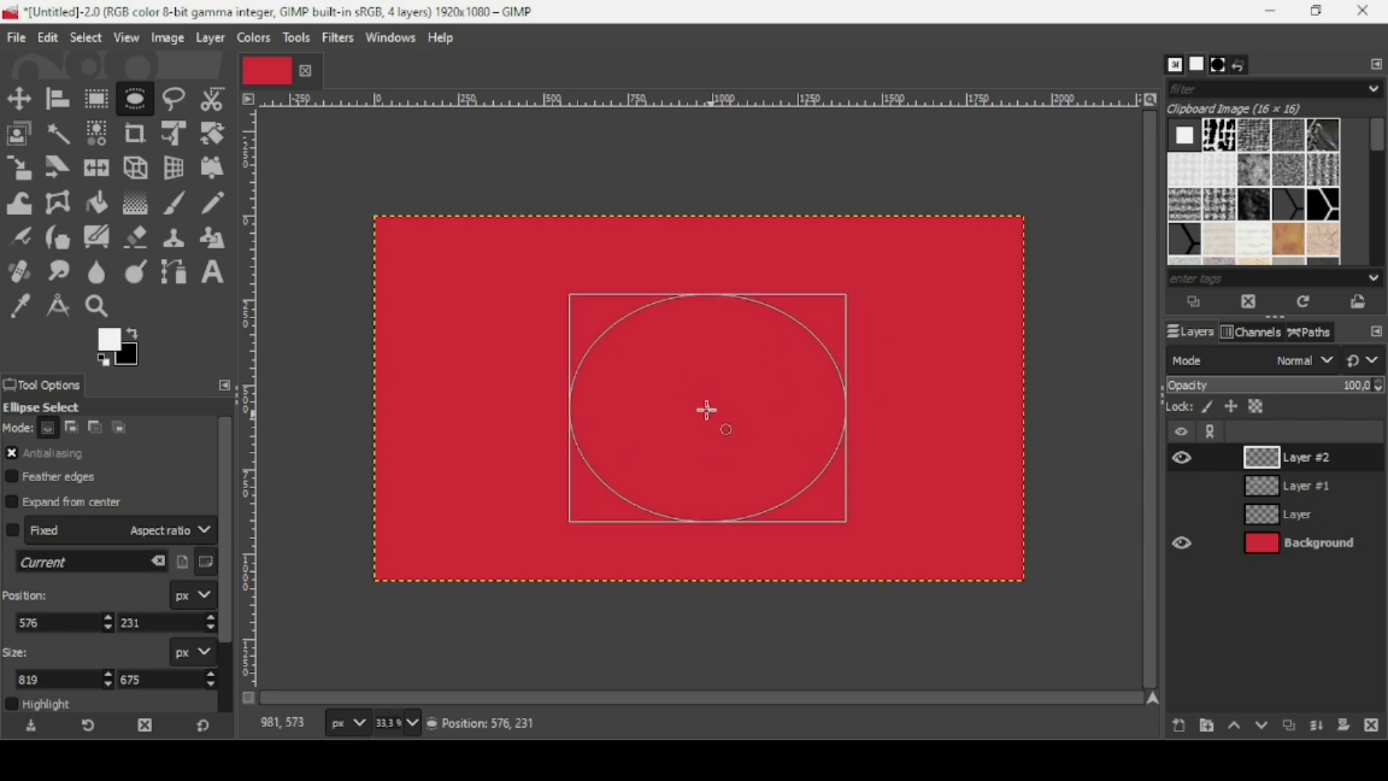
pyautogui.press('Return')
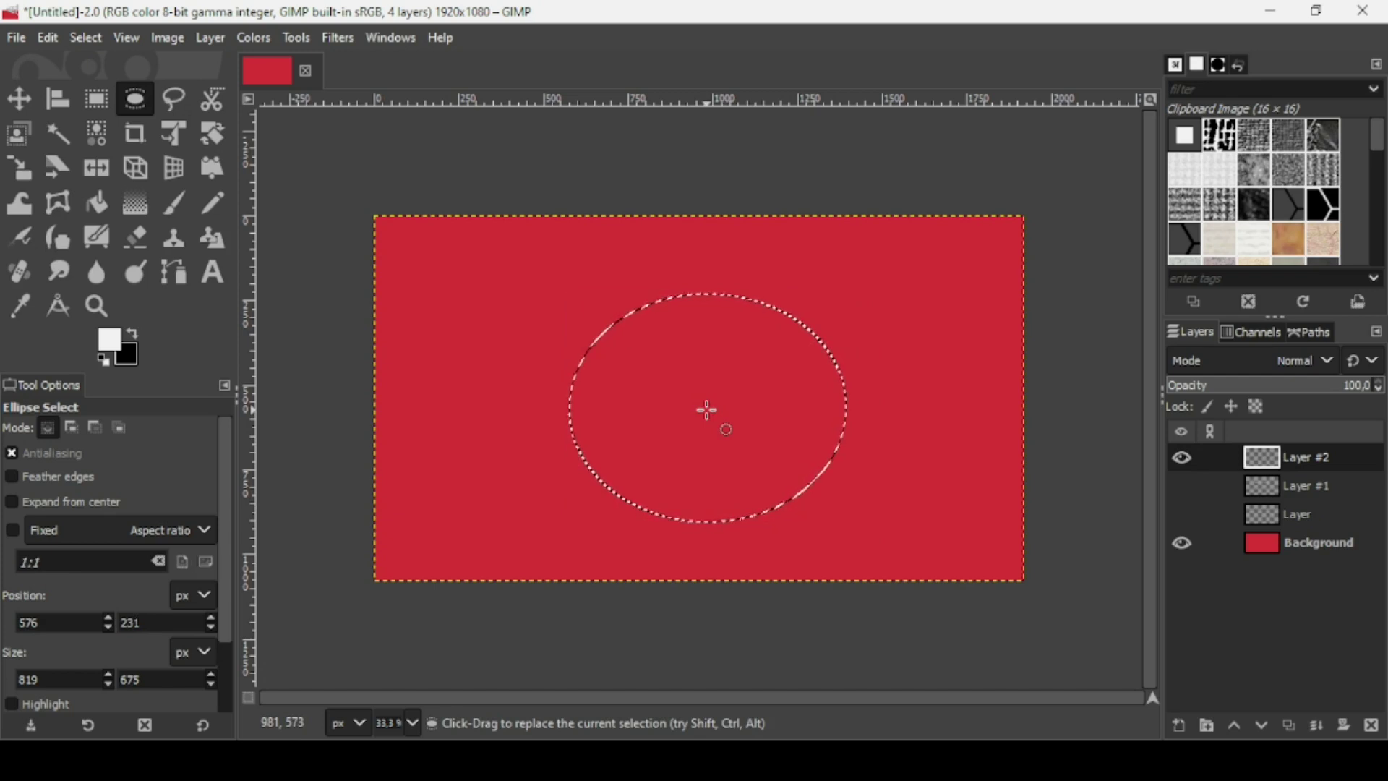
# Step: Stroke the ellipse outline with the Paintbrush, making a dotted white oval on Layer #2
pyautogui.click(87, 38)
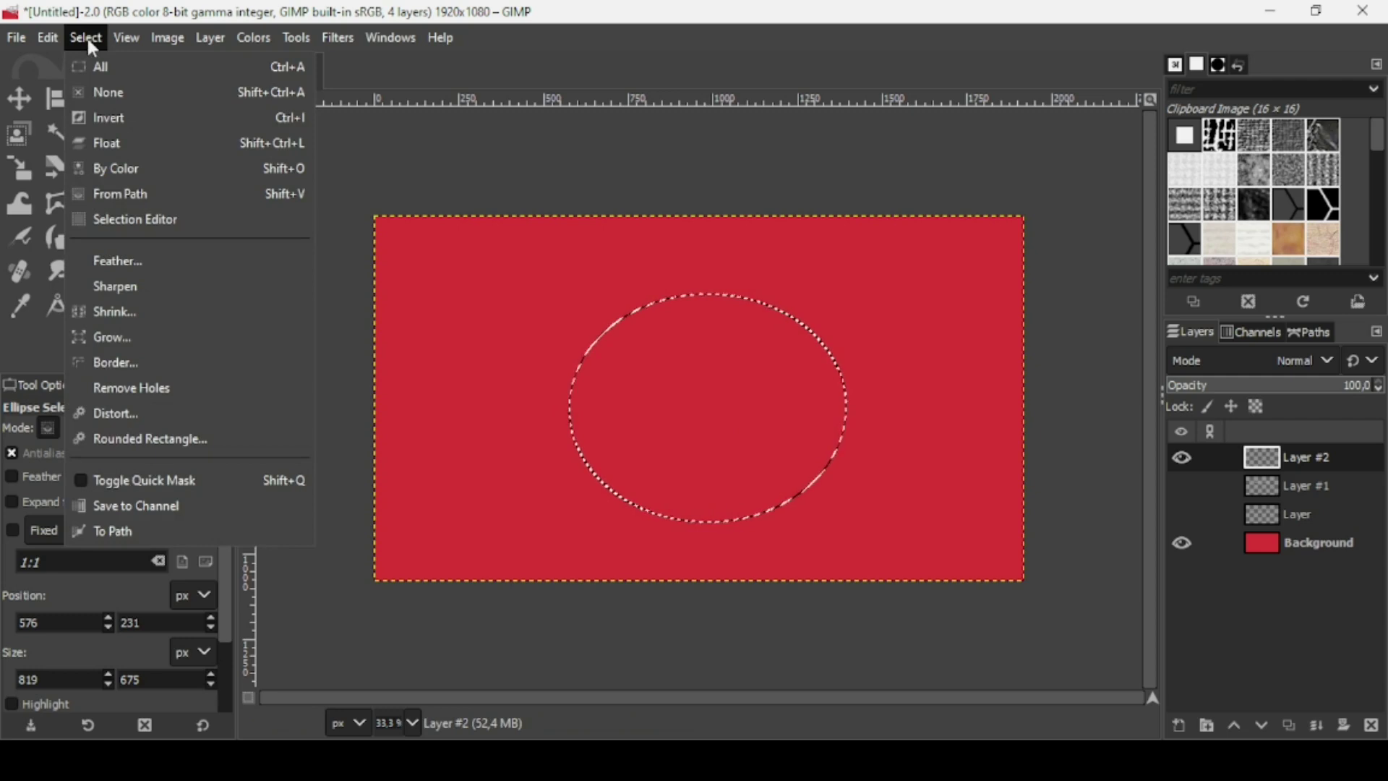
pyautogui.click(86, 36)
pyautogui.click(48, 36)
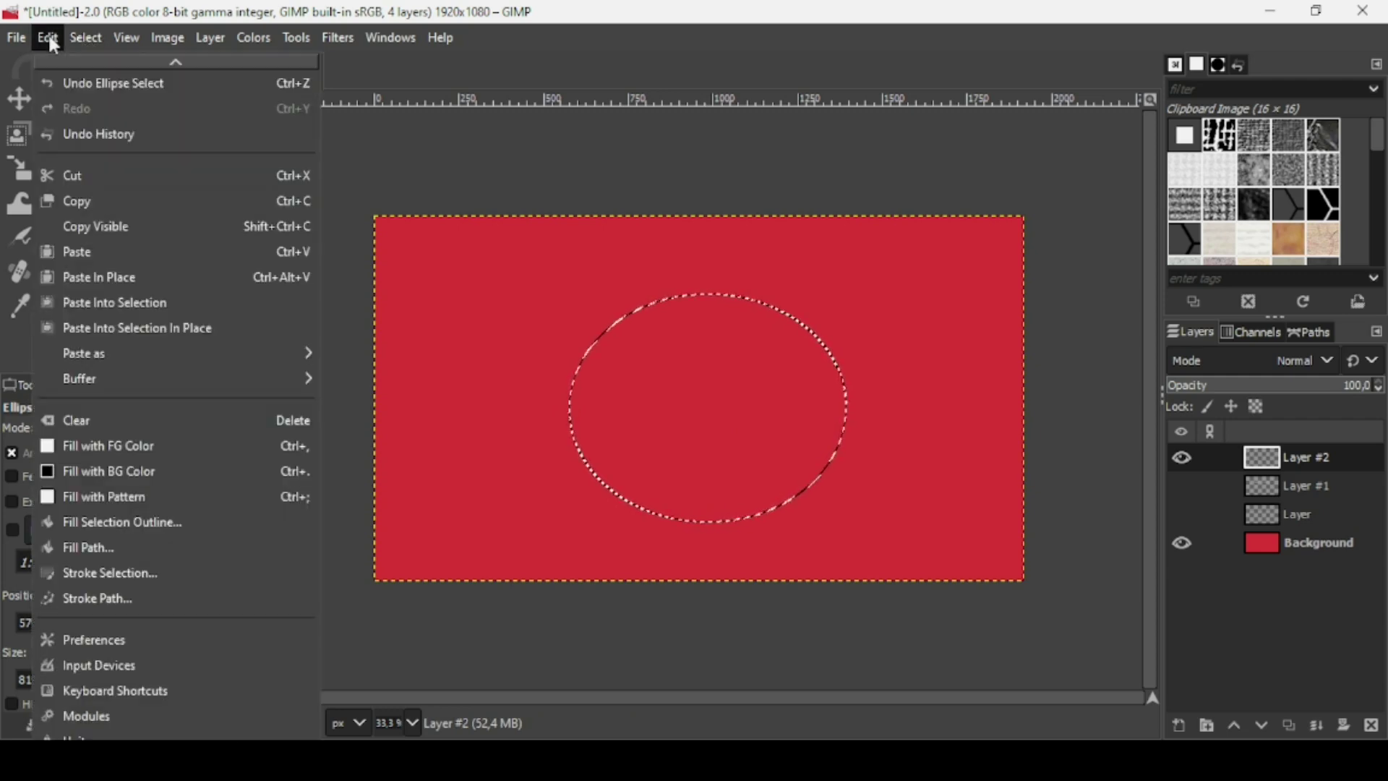
pyautogui.click(158, 570)
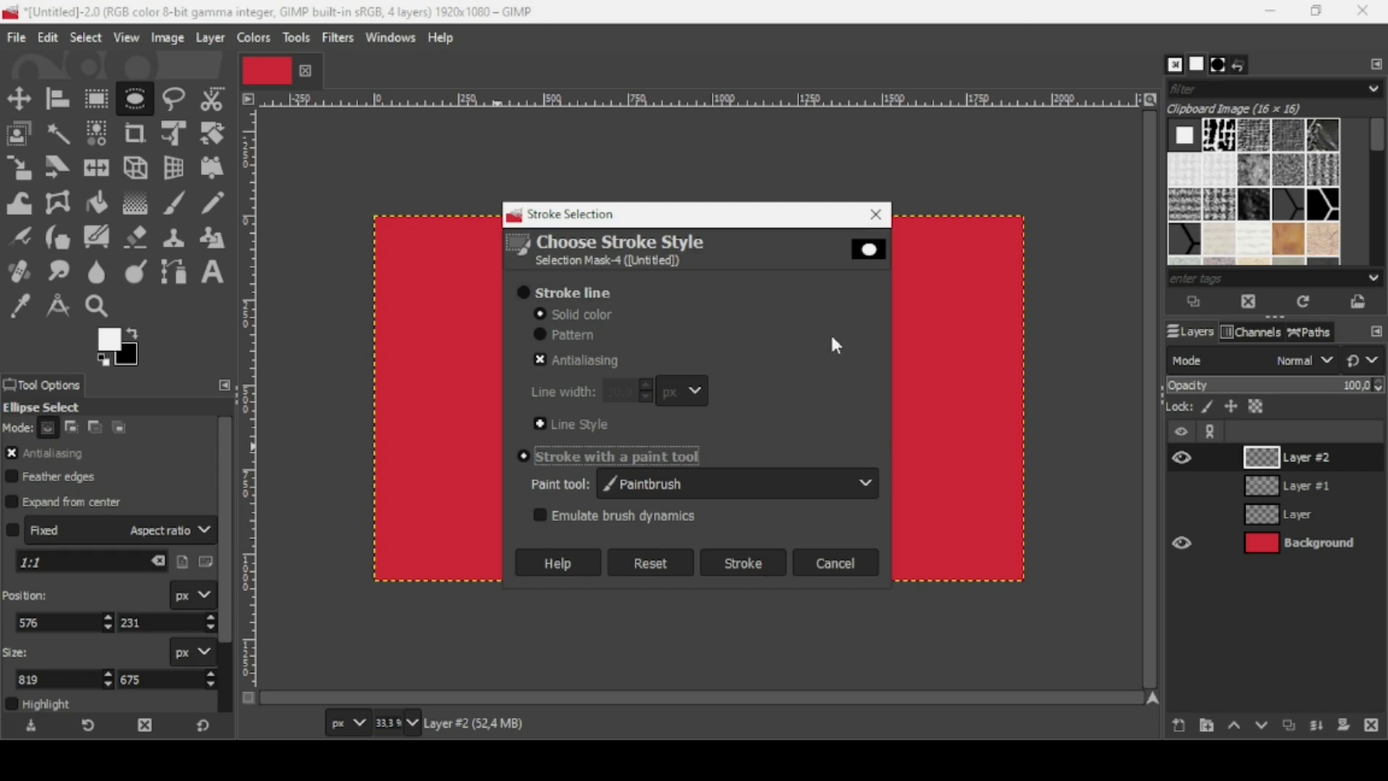
pyautogui.click(747, 563)
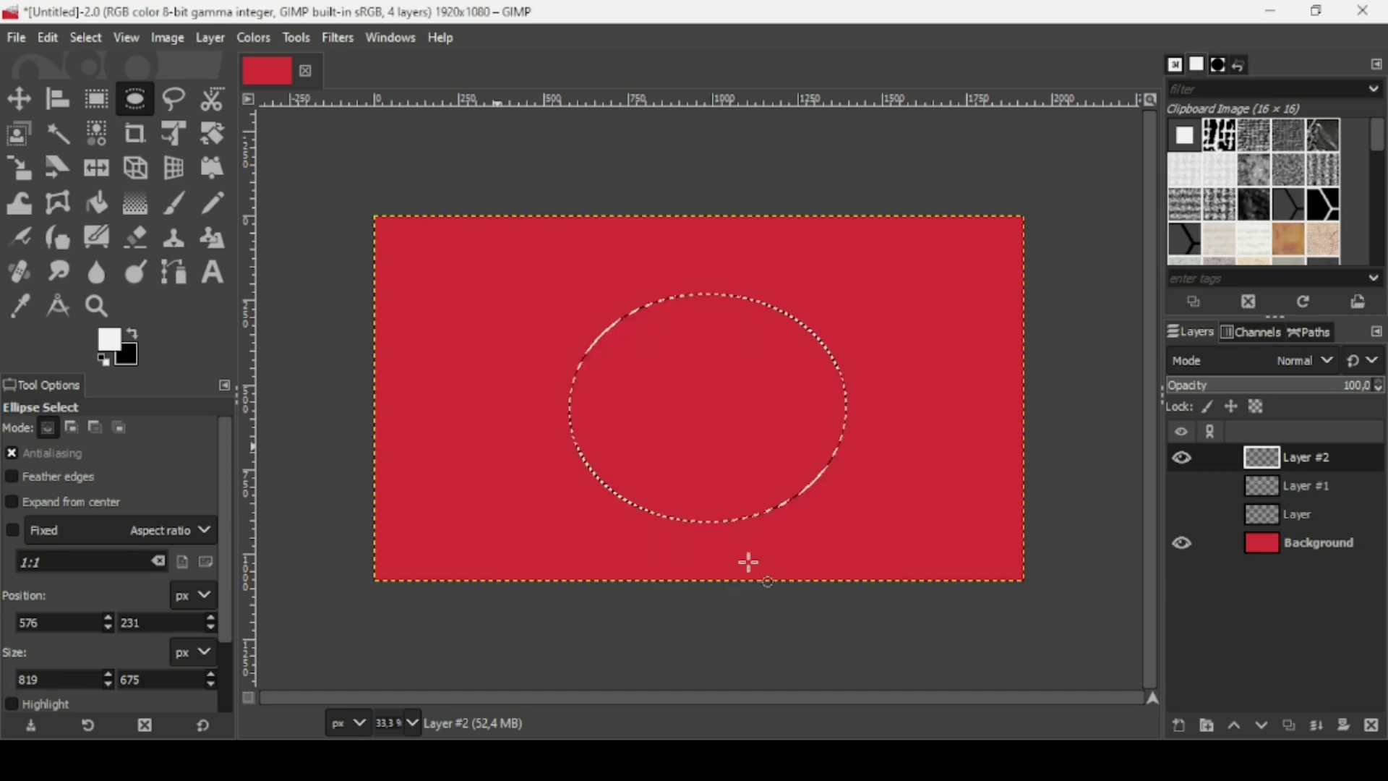
# Step: Clear the selection, hide Layer #2, and show and activate Layer #1
pyautogui.click(85, 37)
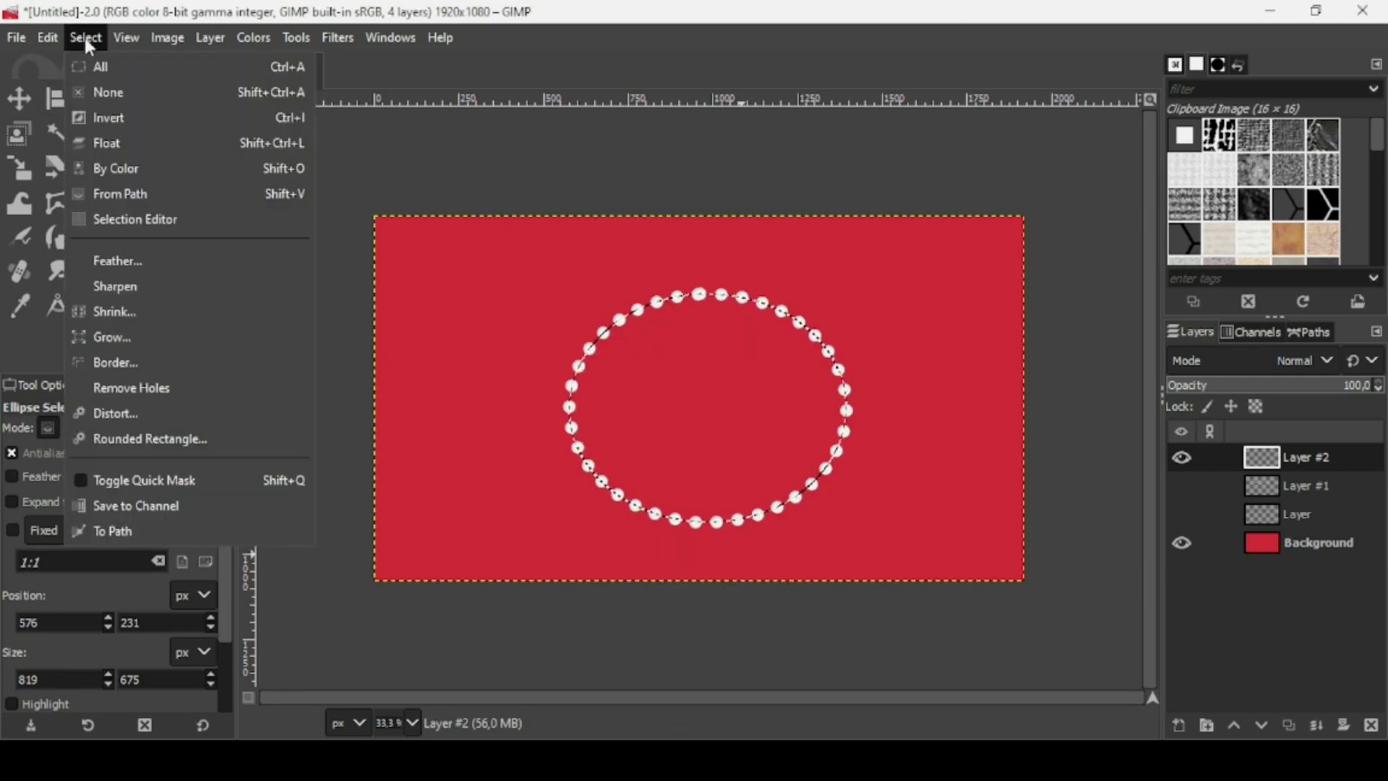
pyautogui.click(98, 89)
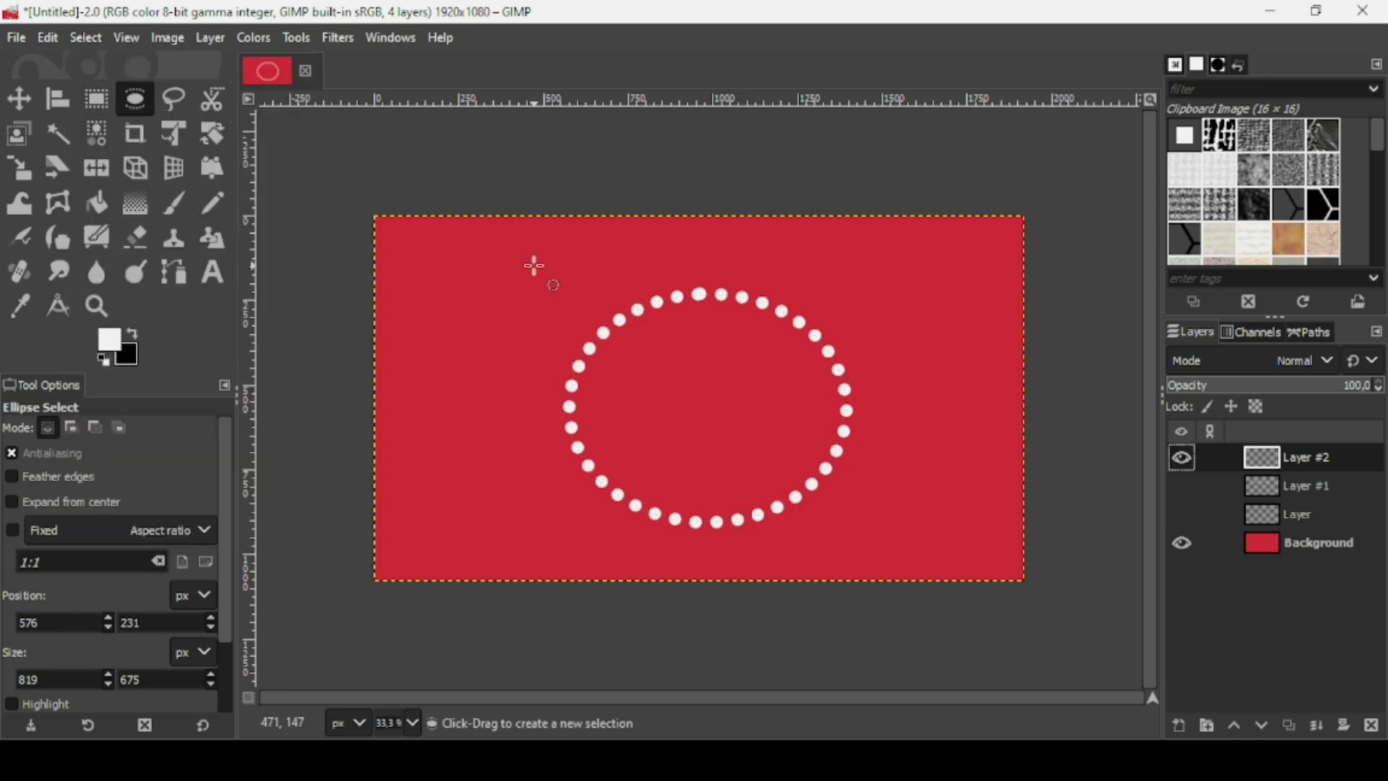
pyautogui.click(1183, 459)
pyautogui.click(1183, 488)
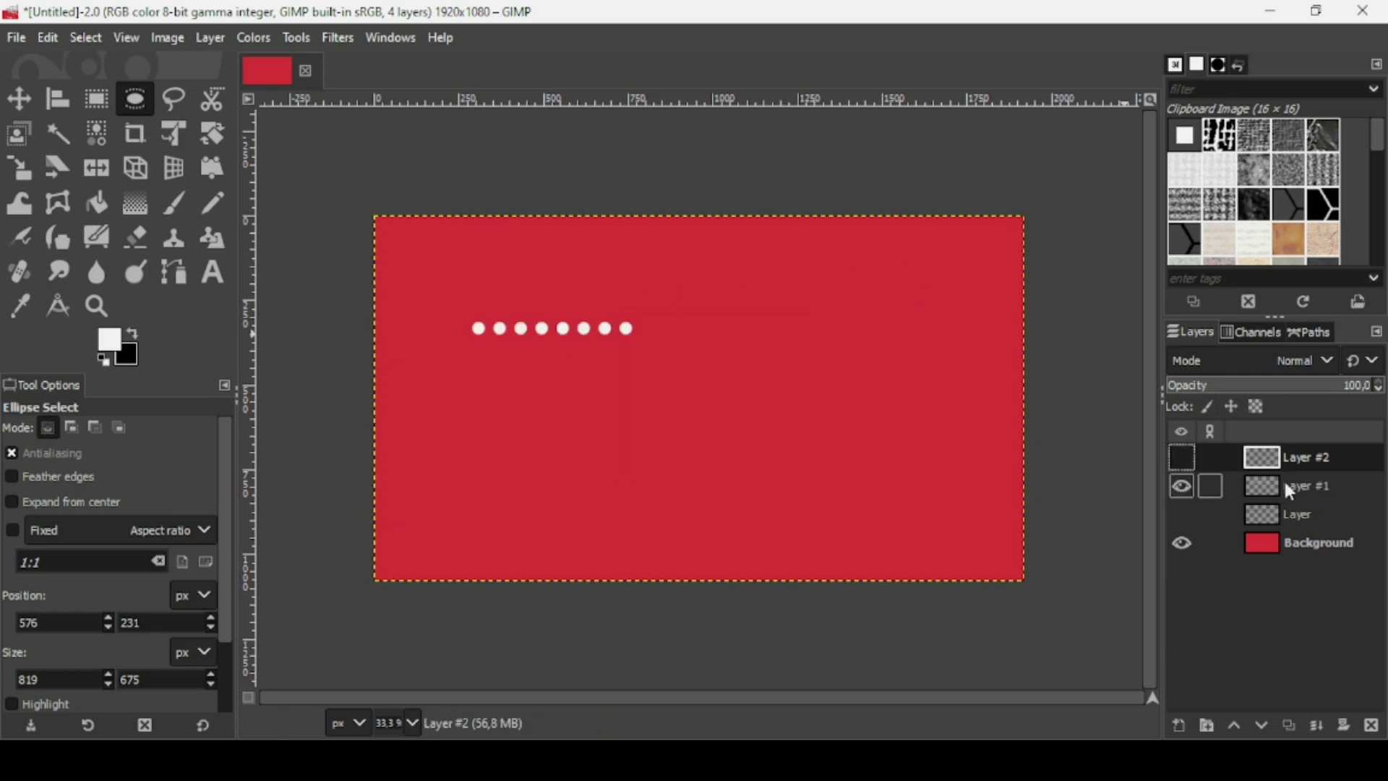
pyautogui.click(1283, 479)
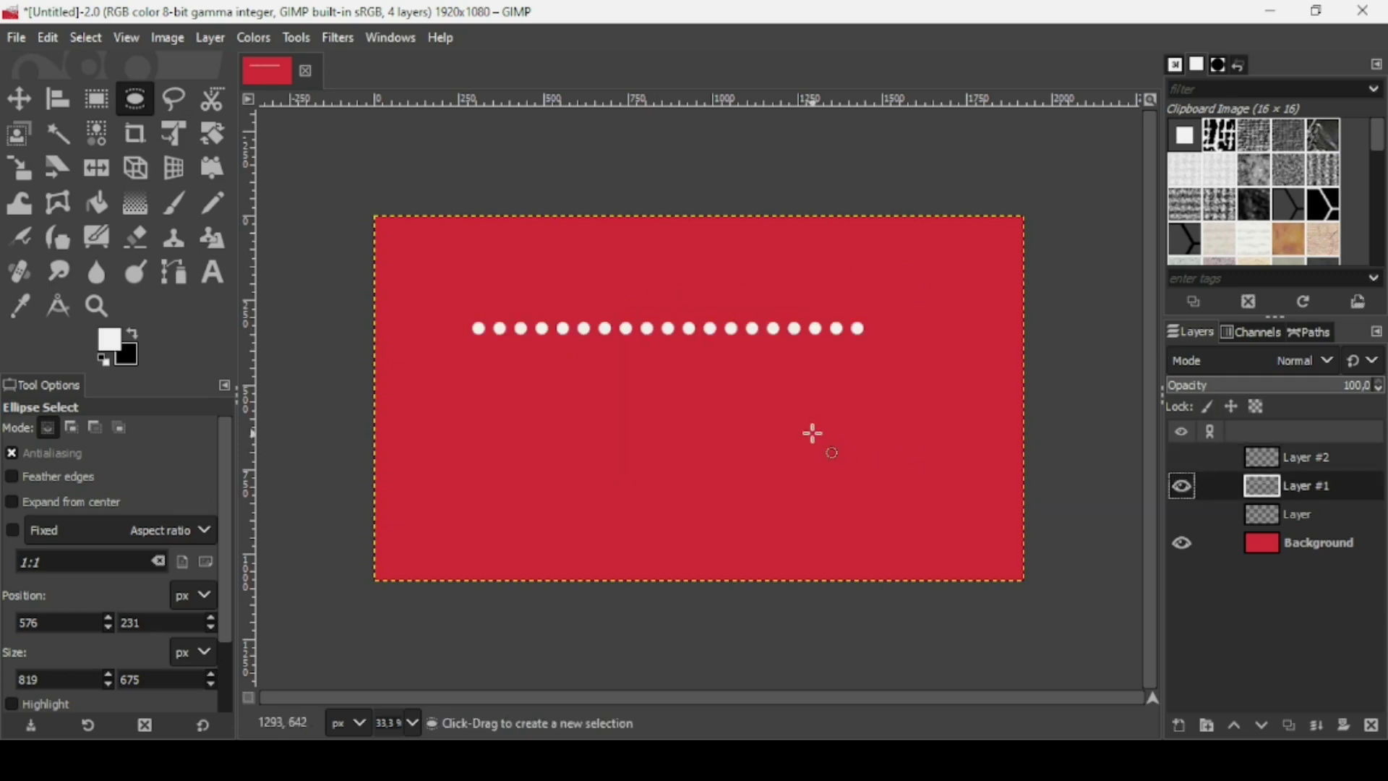
# Step: Draw a three-anchor S-curve path across the lower canvas and bring up Stroke Path
pyautogui.click(174, 275)
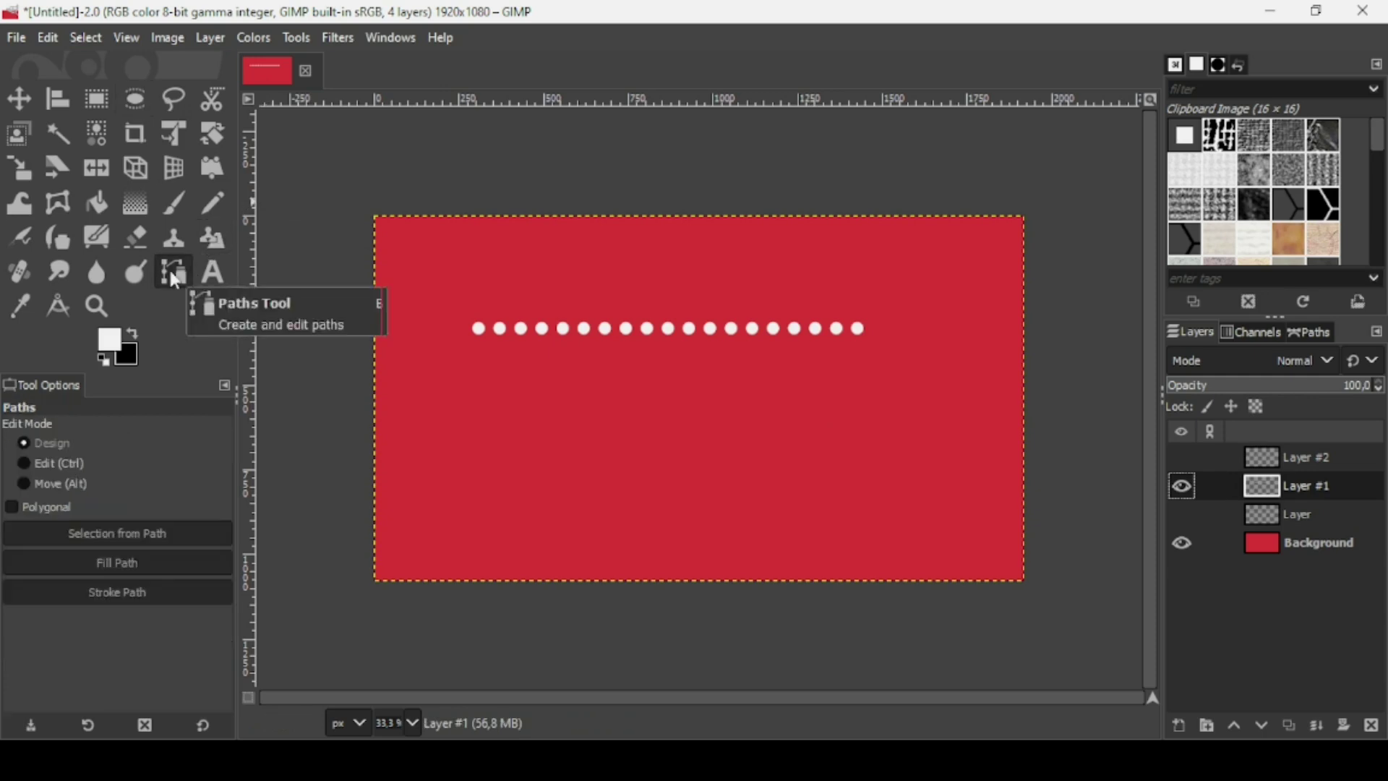
pyautogui.click(456, 453)
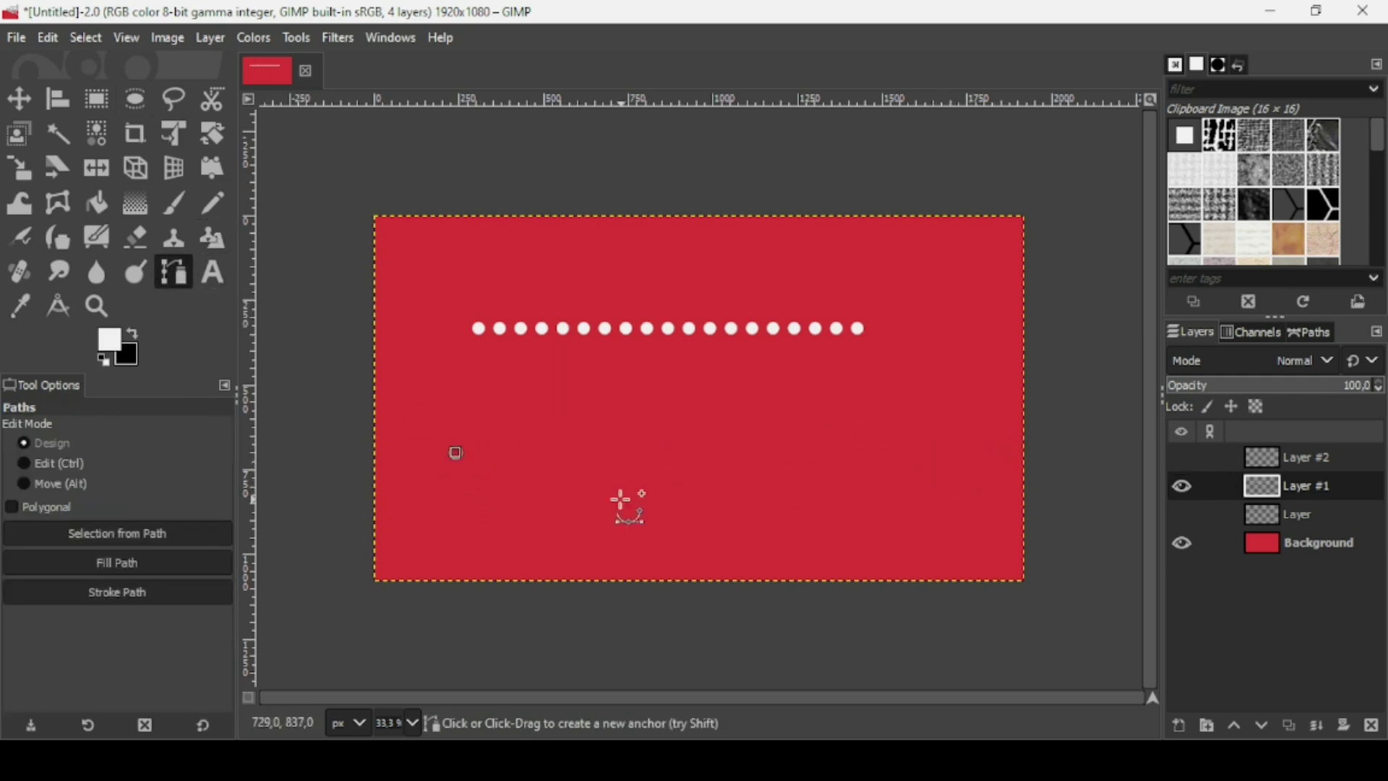
pyautogui.moveTo(687, 498); pyautogui.dragTo(803, 423)
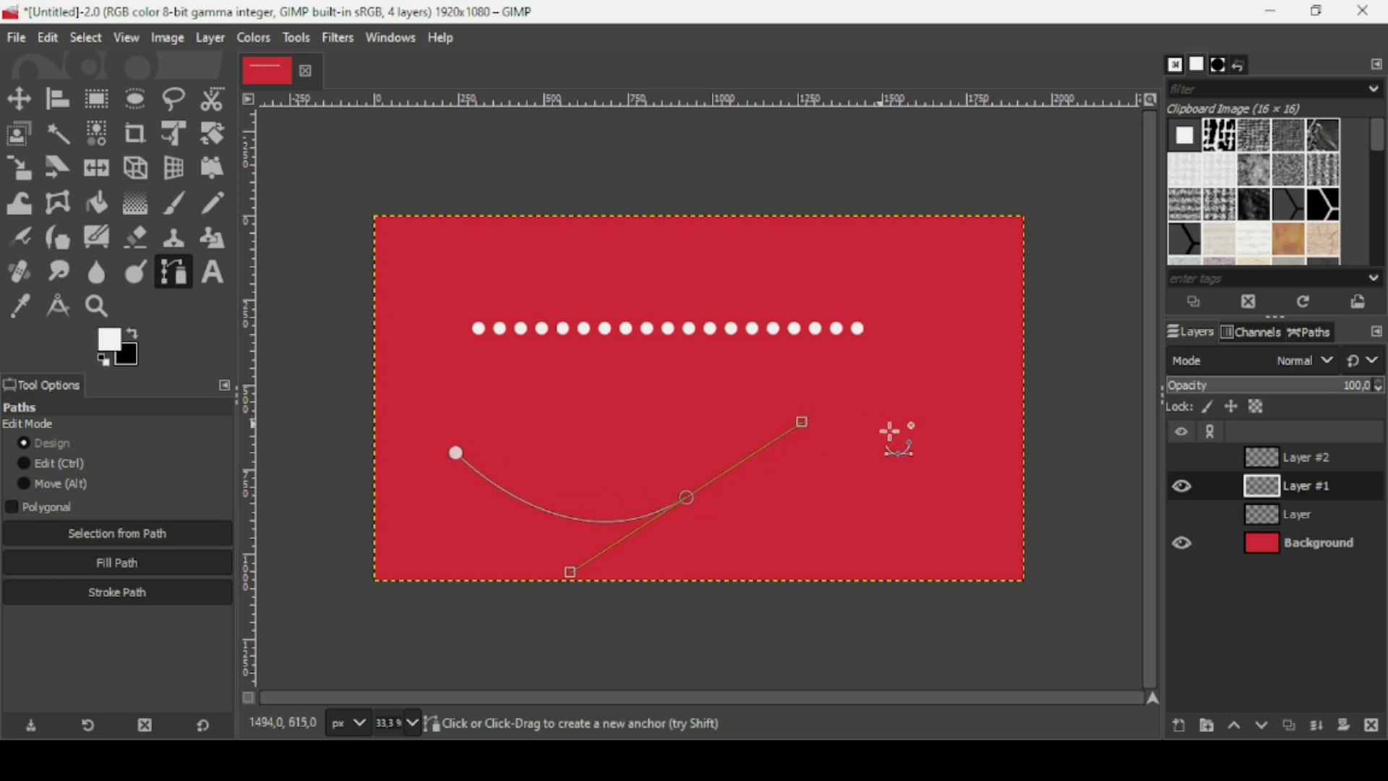
pyautogui.moveTo(929, 446); pyautogui.dragTo(1043, 523)
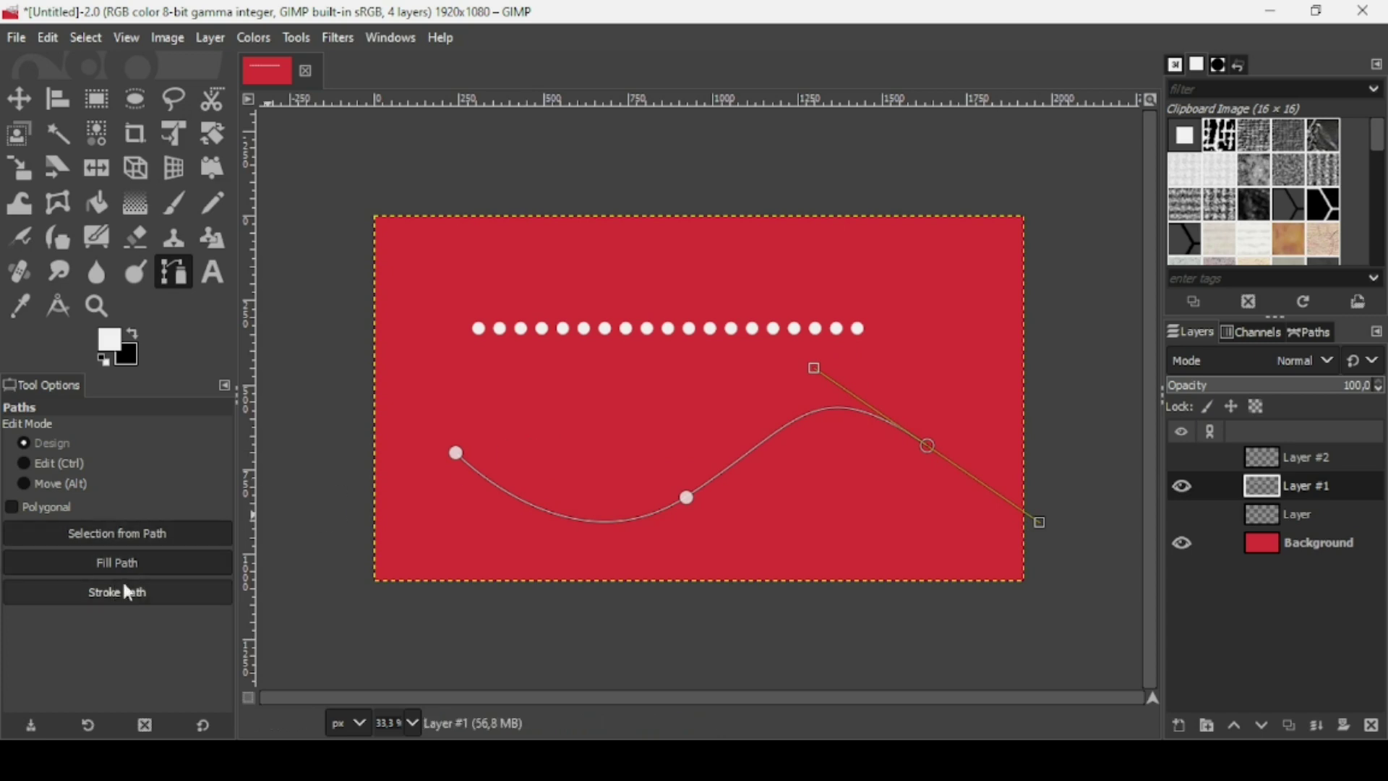
pyautogui.click(159, 595)
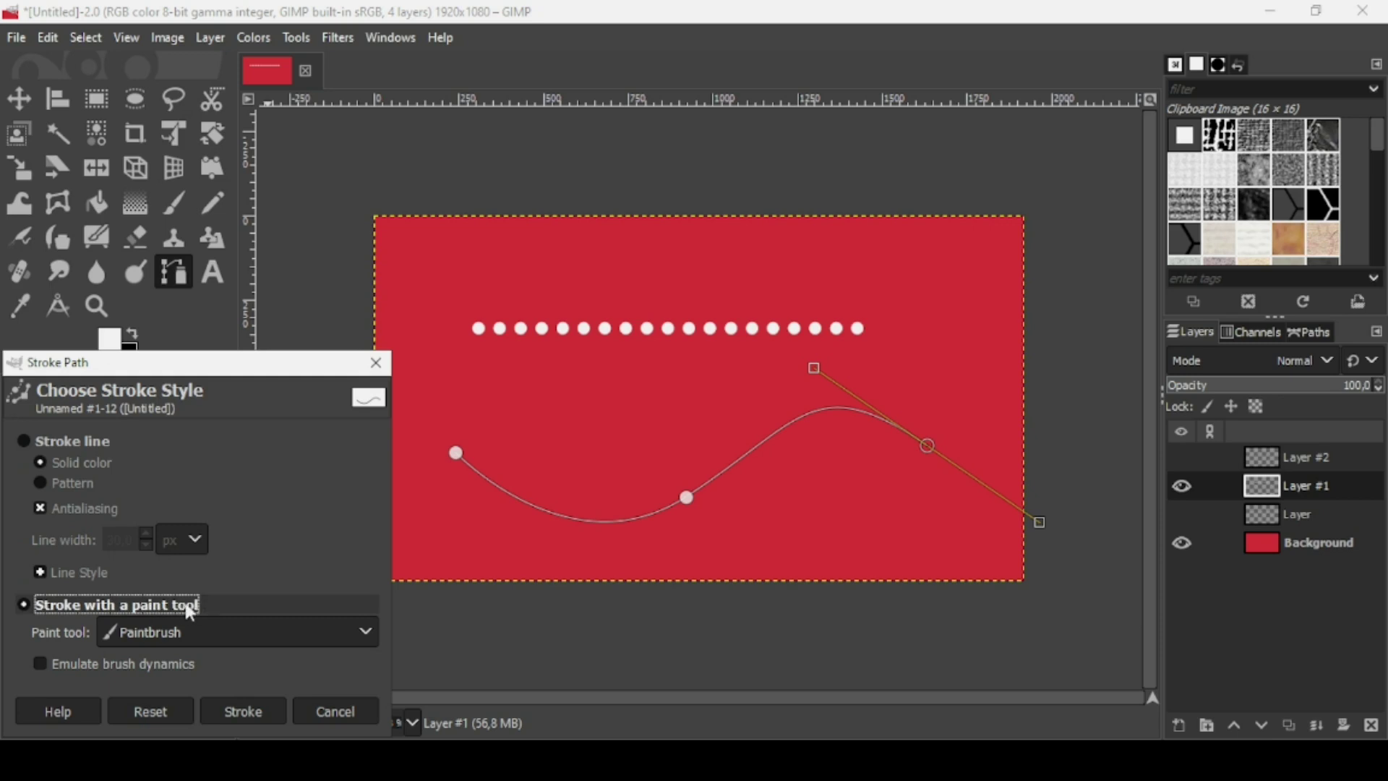
# Step: Stroke the wavy path with a 30 px white line using the Normal dots dash preset
pyautogui.click(79, 445)
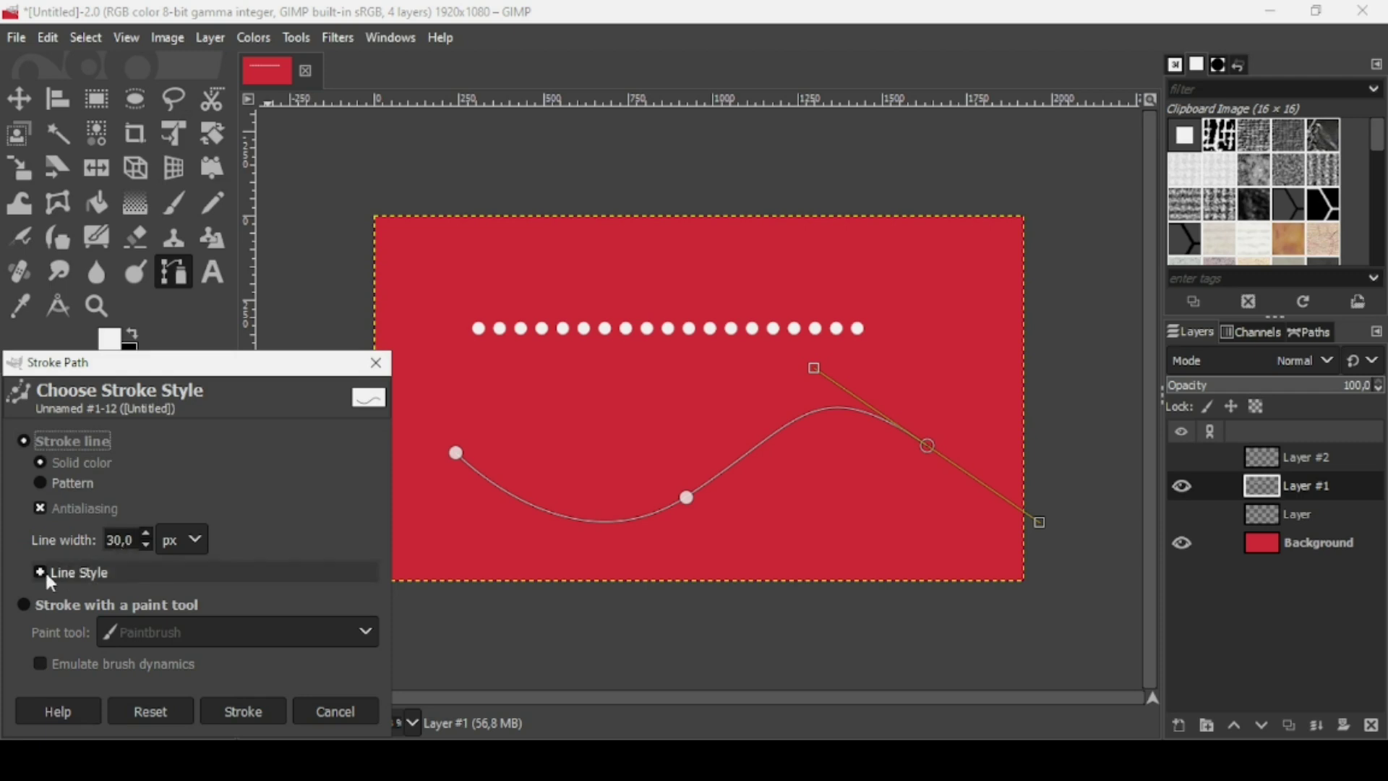
pyautogui.moveTo(177, 372)
pyautogui.mouseDown()
pyautogui.moveTo(217, 329)
pyautogui.moveTo(282, 162)
pyautogui.moveTo(224, 143)
pyautogui.mouseUp()
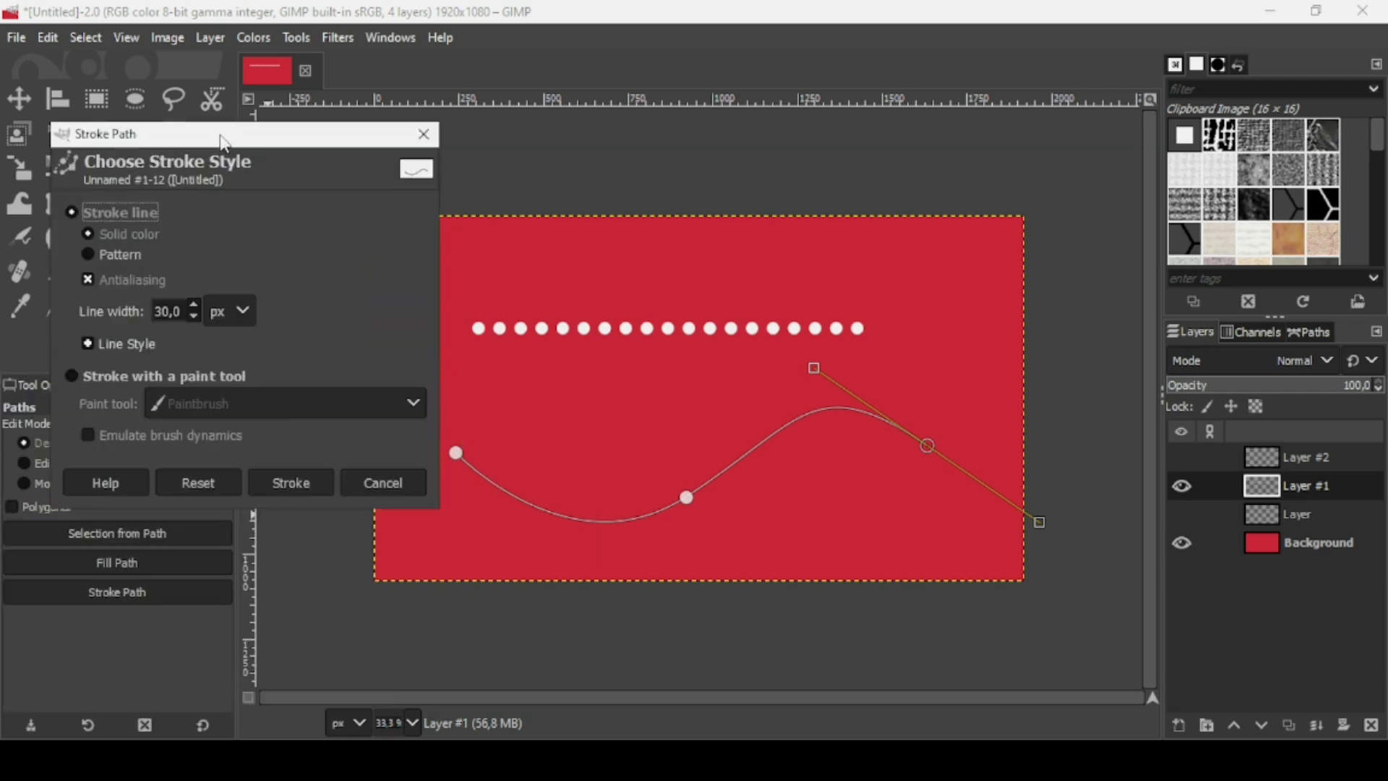
pyautogui.click(90, 345)
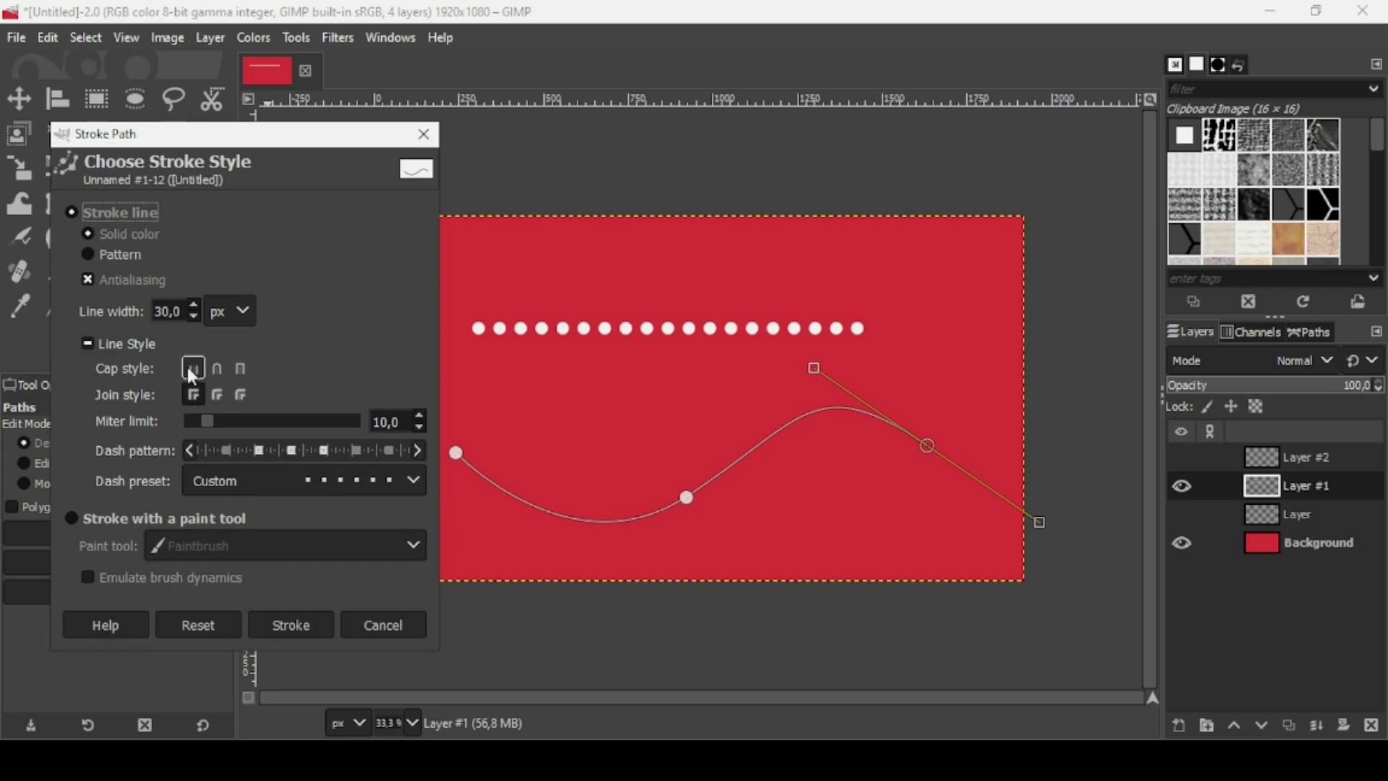
pyautogui.click(325, 483)
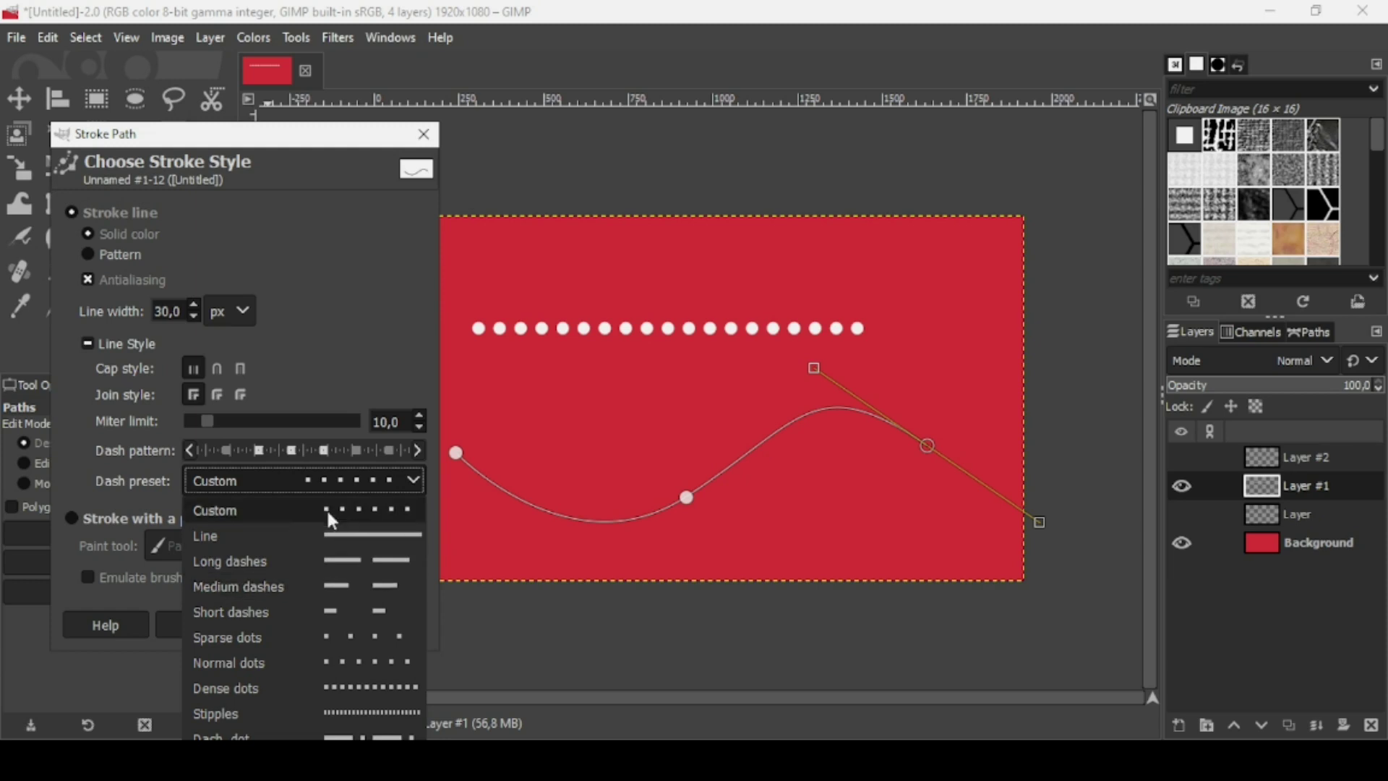
pyautogui.click(310, 362)
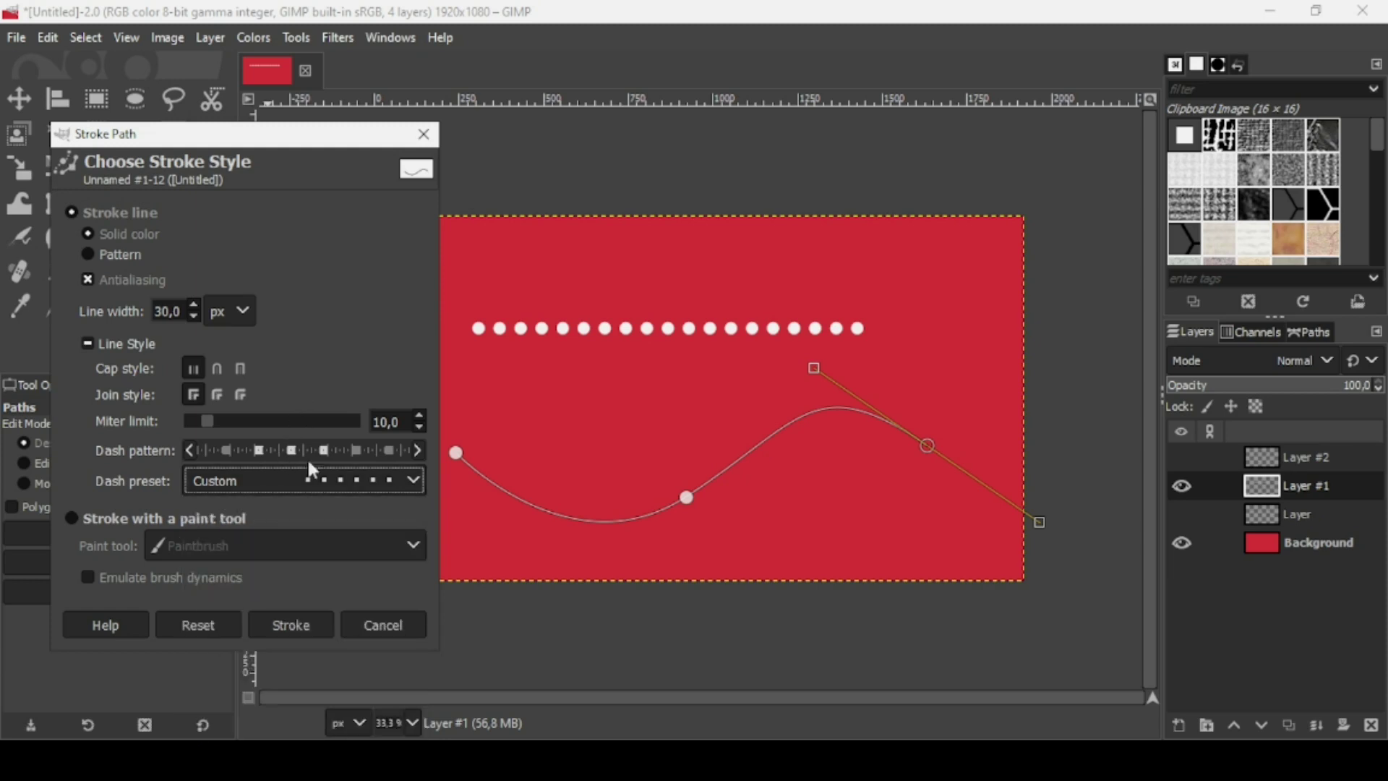
pyautogui.moveTo(316, 451)
pyautogui.mouseDown()
pyautogui.moveTo(287, 451)
pyautogui.moveTo(371, 451)
pyautogui.mouseUp()
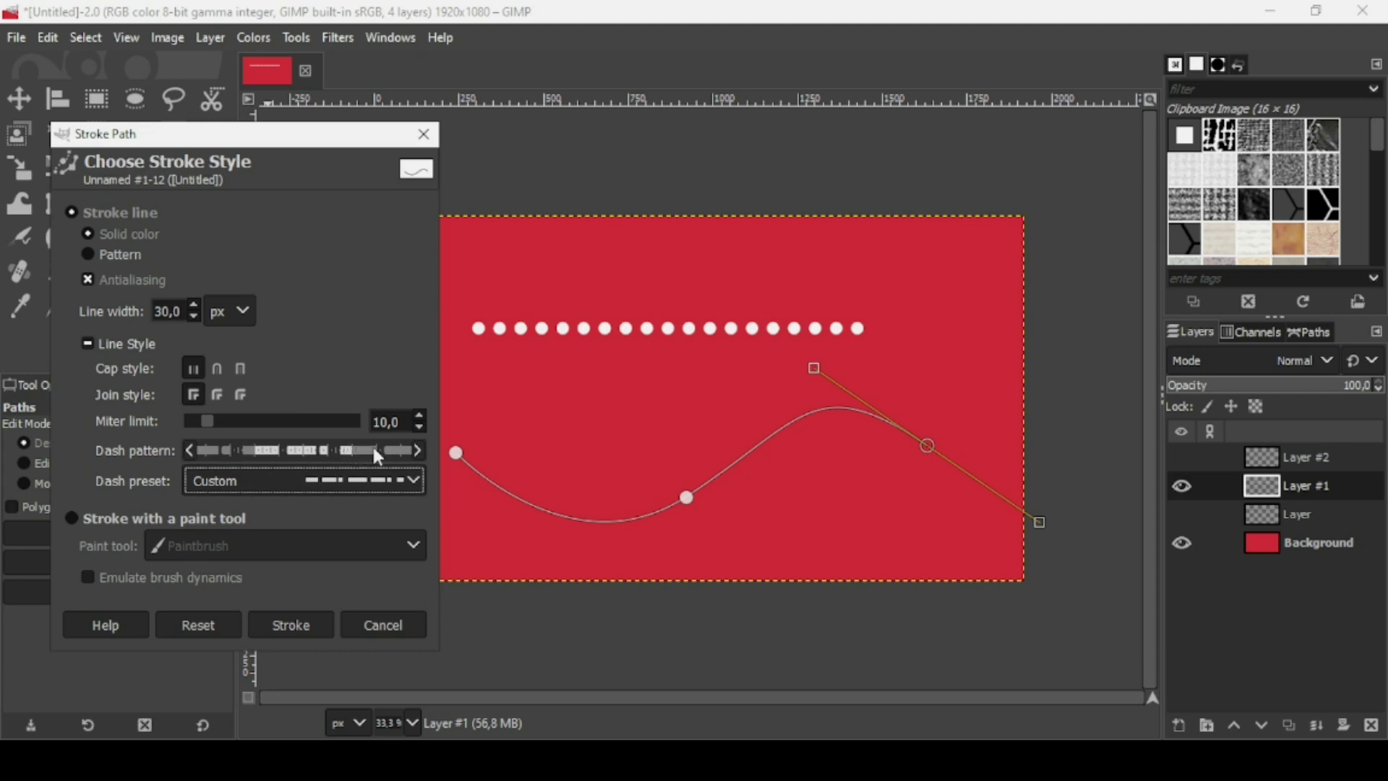
pyautogui.click(338, 476)
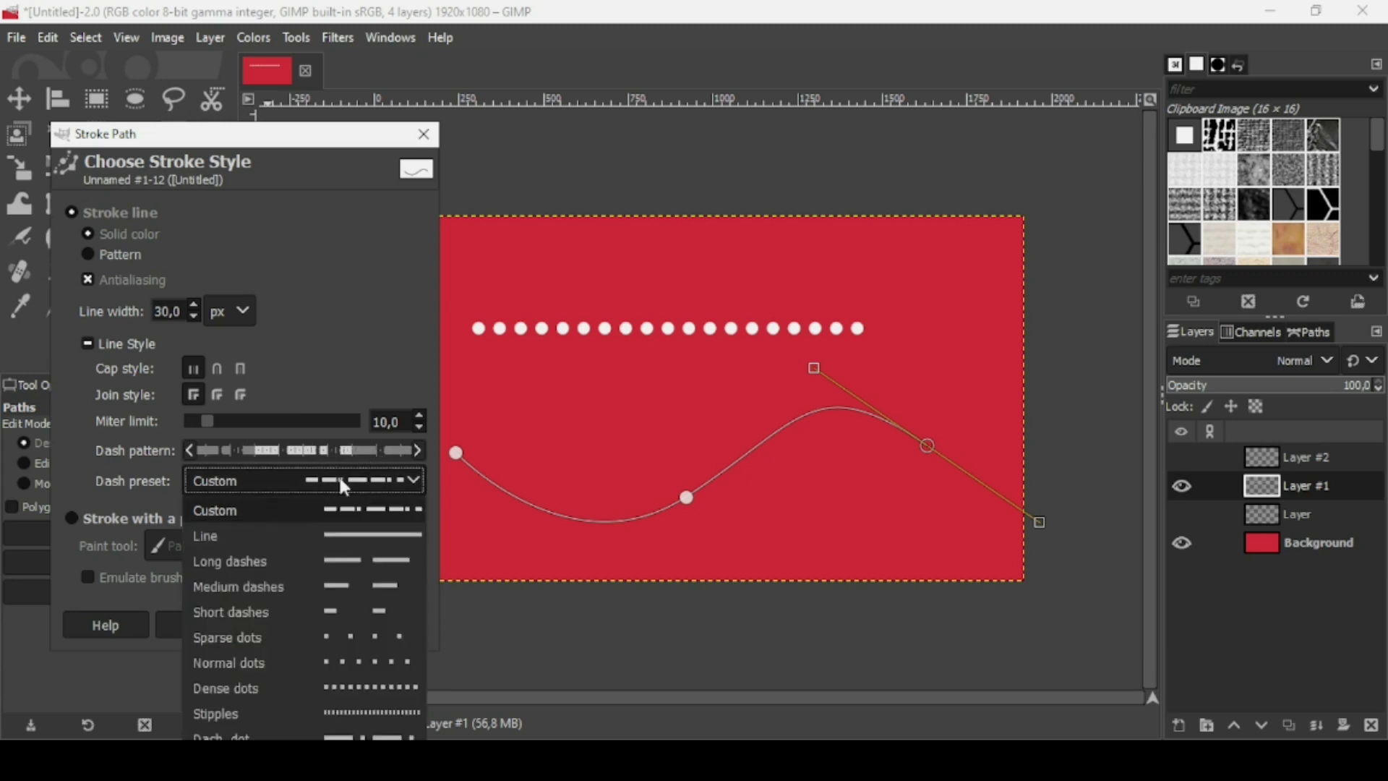
pyautogui.click(357, 661)
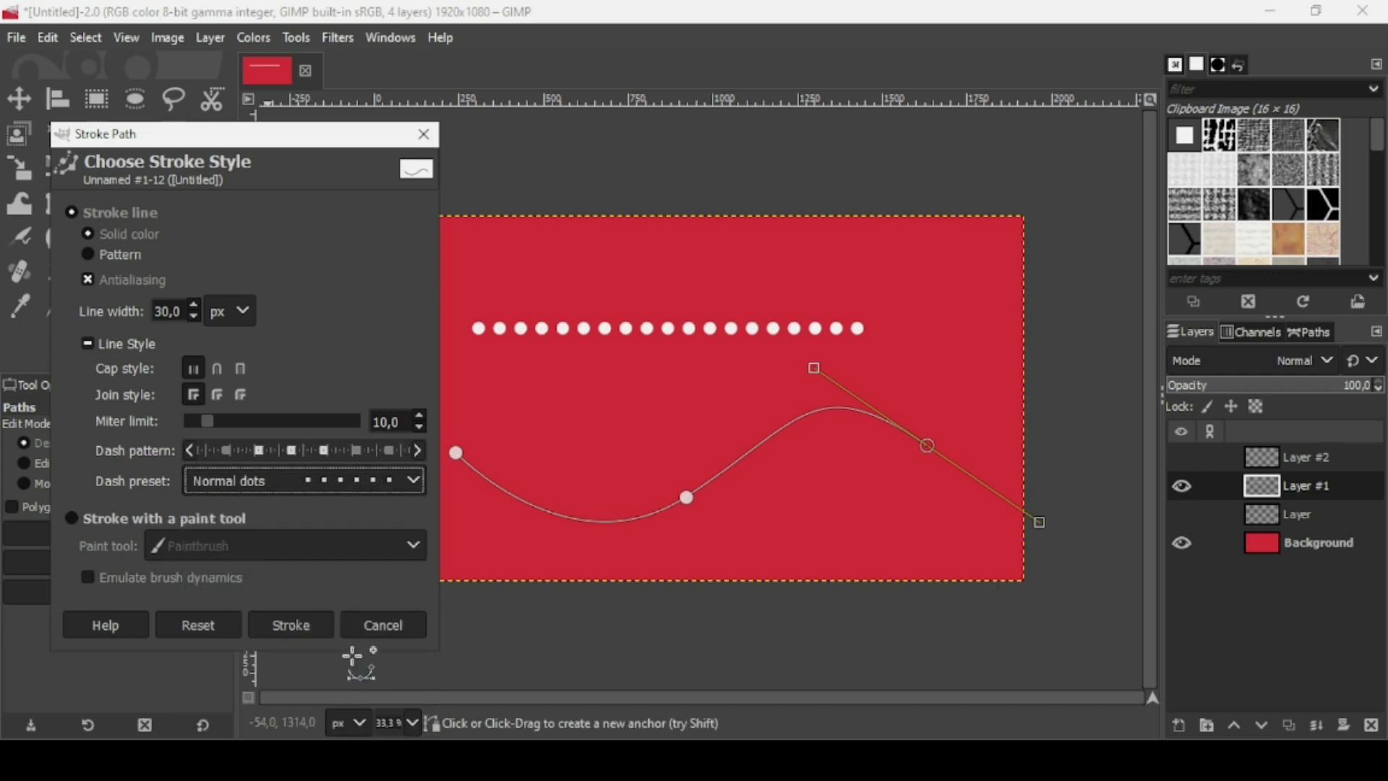
pyautogui.click(299, 620)
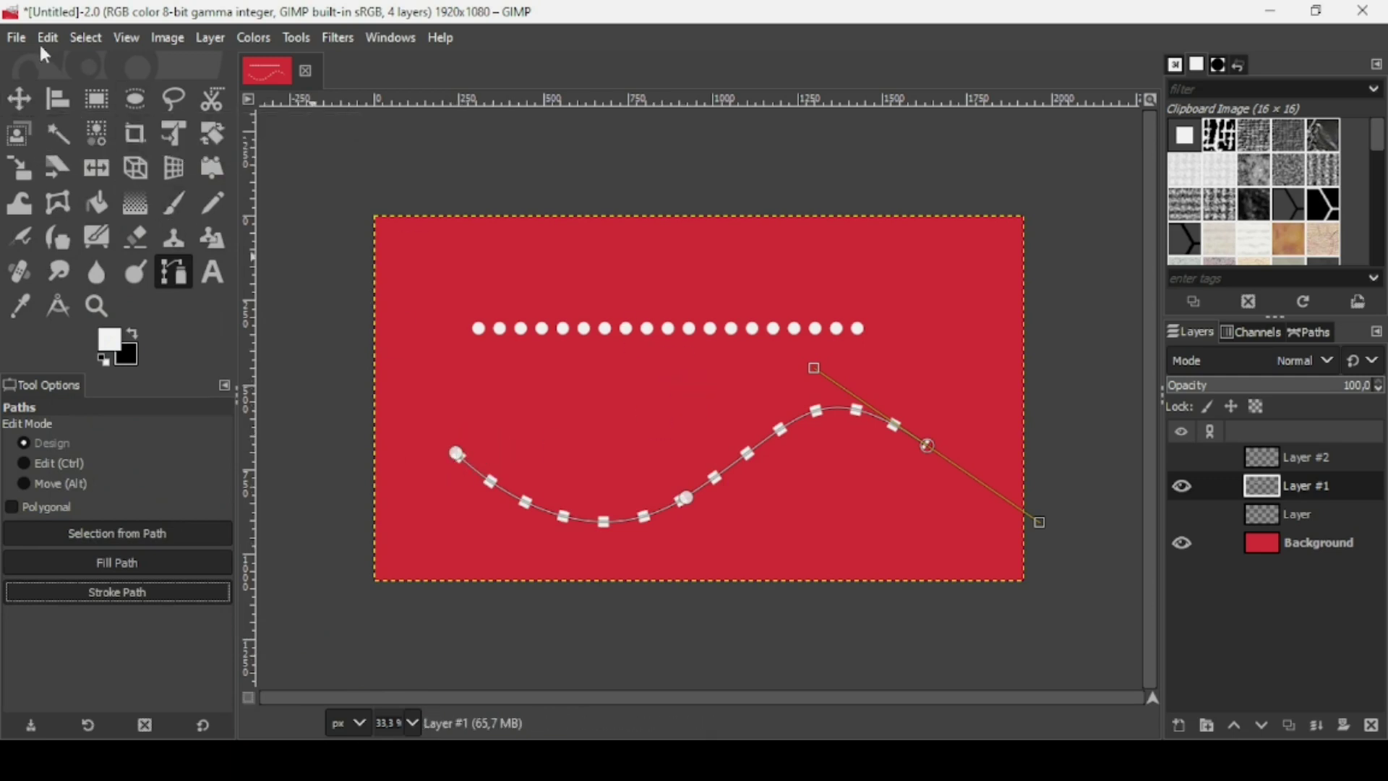
# Step: With the Paintbrush, paint a white dotted curve across the top, bending down on the right
pyautogui.click(22, 99)
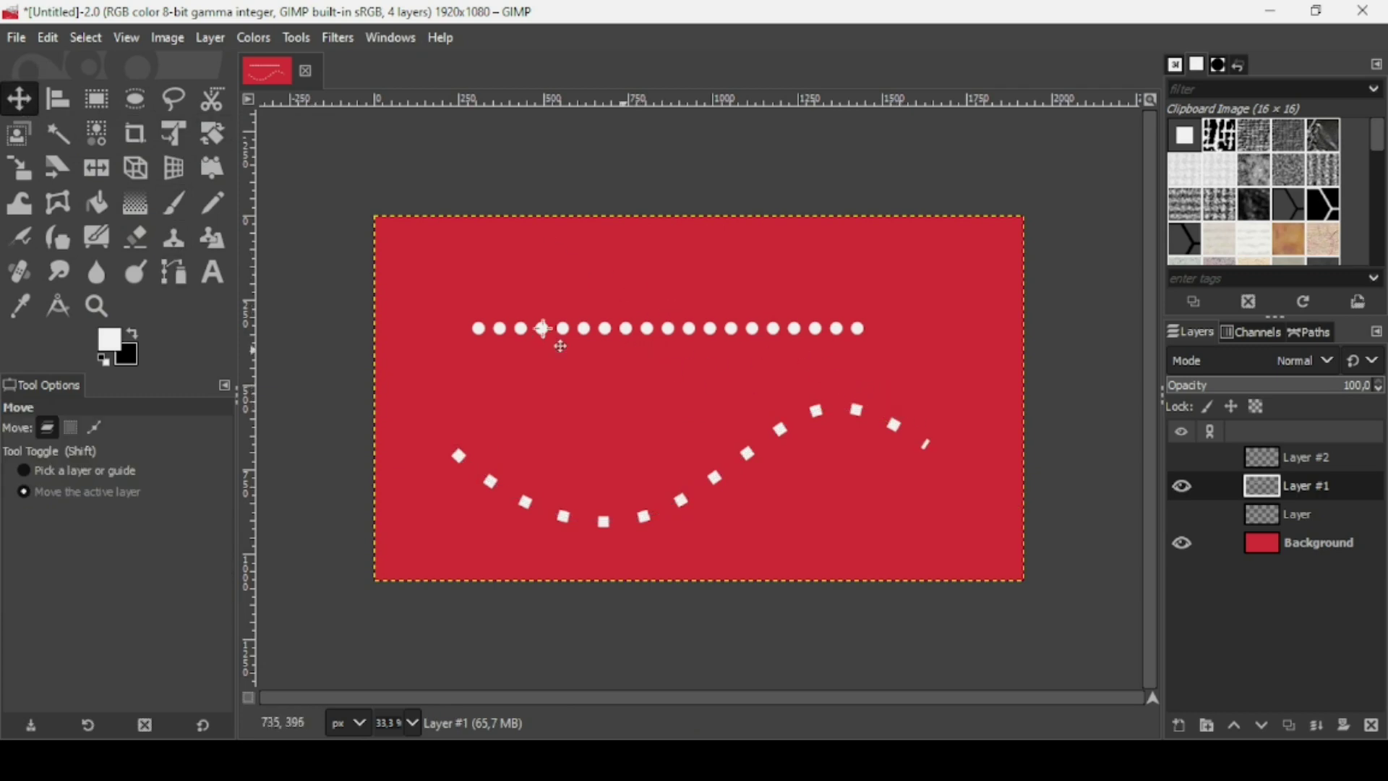
pyautogui.click(174, 203)
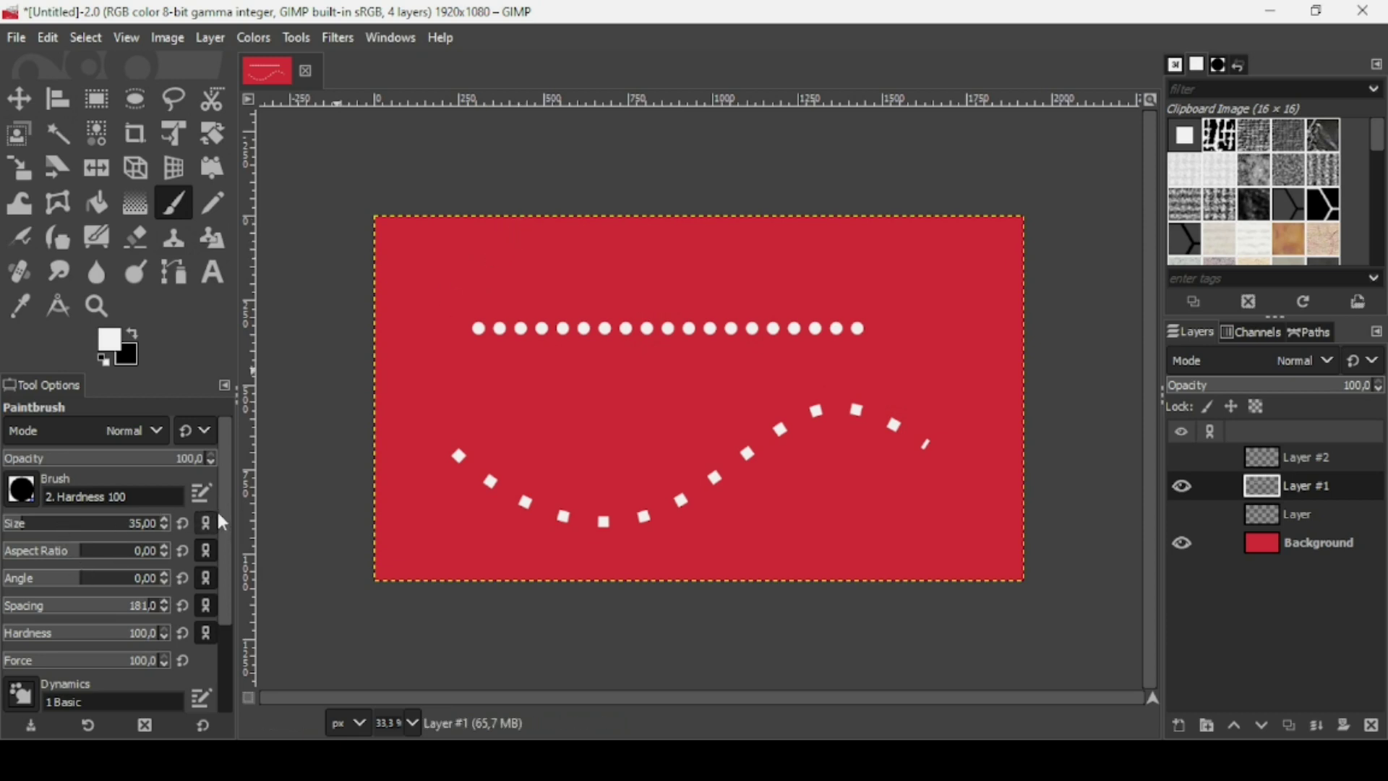
pyautogui.moveTo(221, 512); pyautogui.dragTo(221, 629)
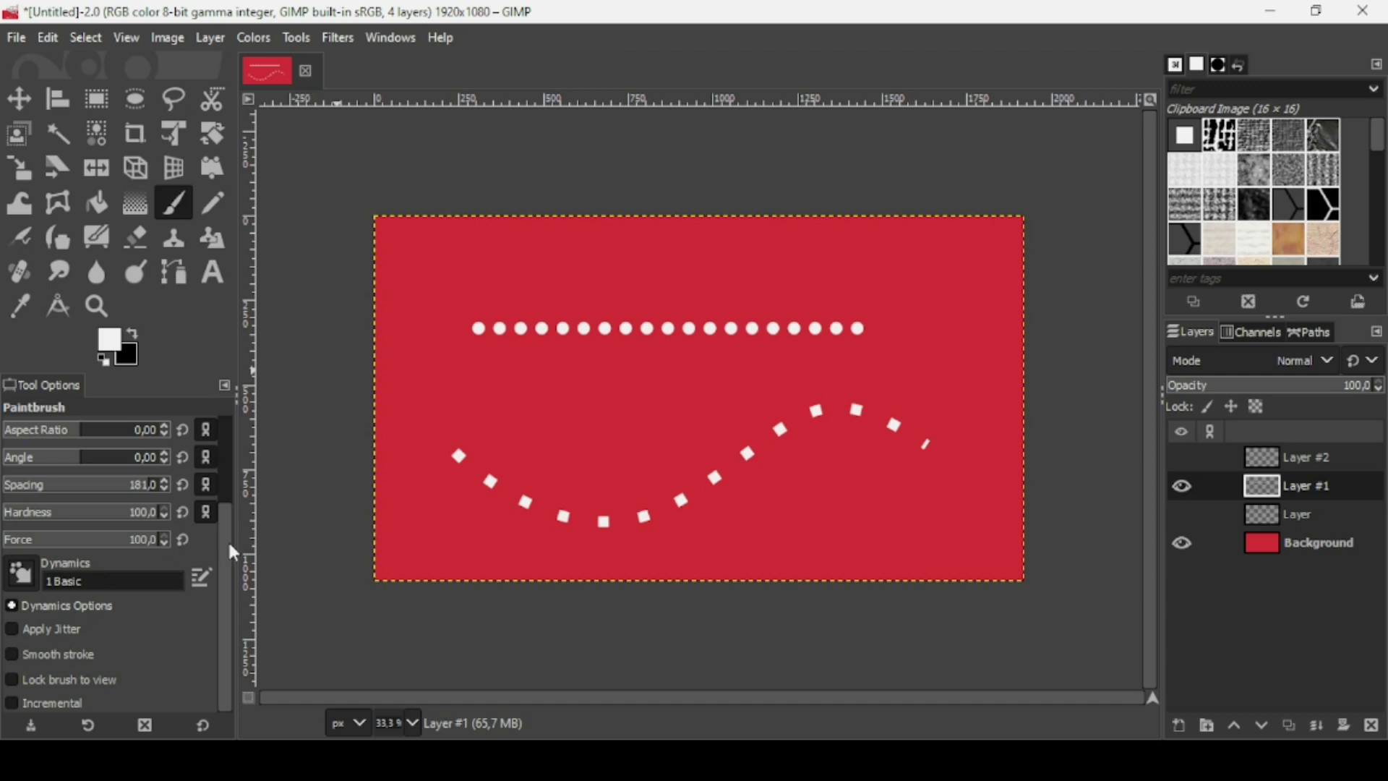
pyautogui.moveTo(227, 539); pyautogui.dragTo(227, 436)
pyautogui.moveTo(548, 259)
pyautogui.mouseDown()
pyautogui.moveTo(833, 257)
pyautogui.moveTo(935, 355)
pyautogui.mouseUp()
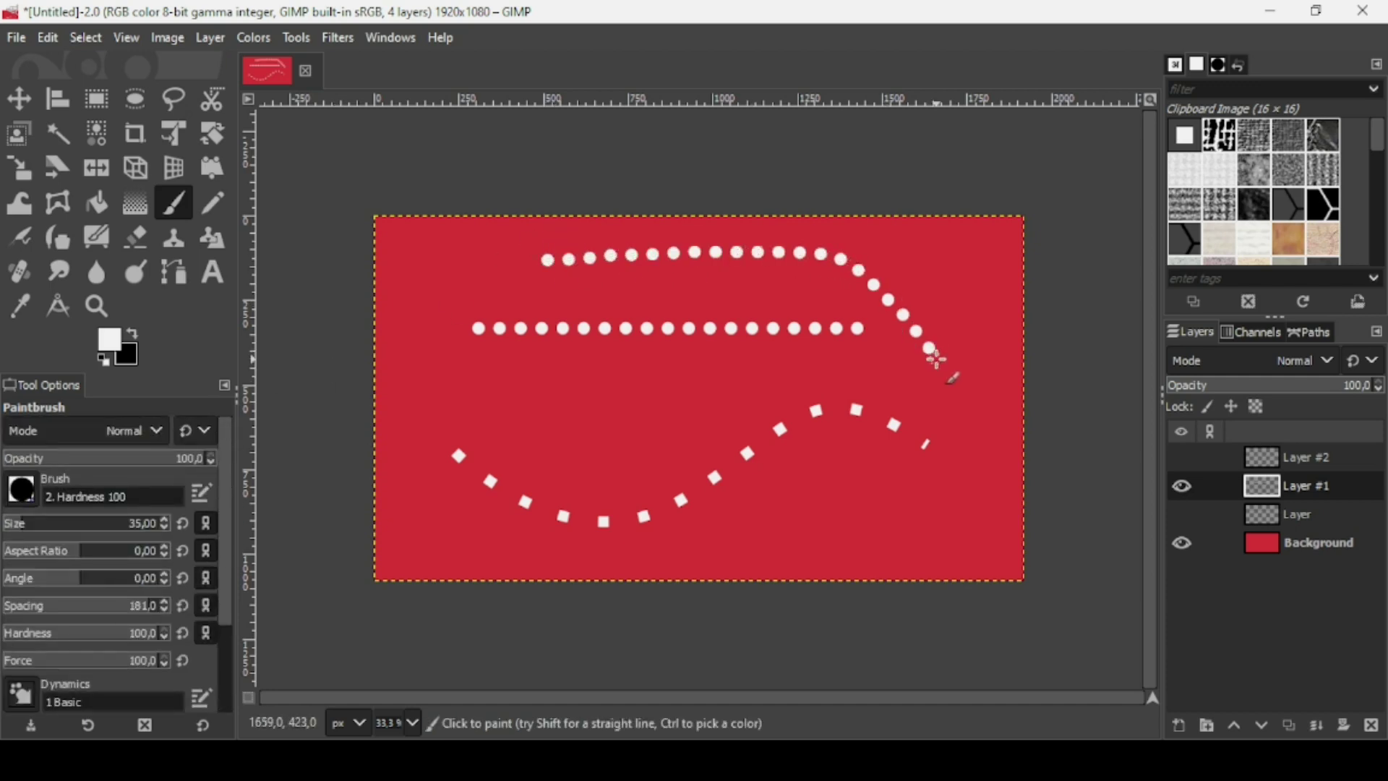